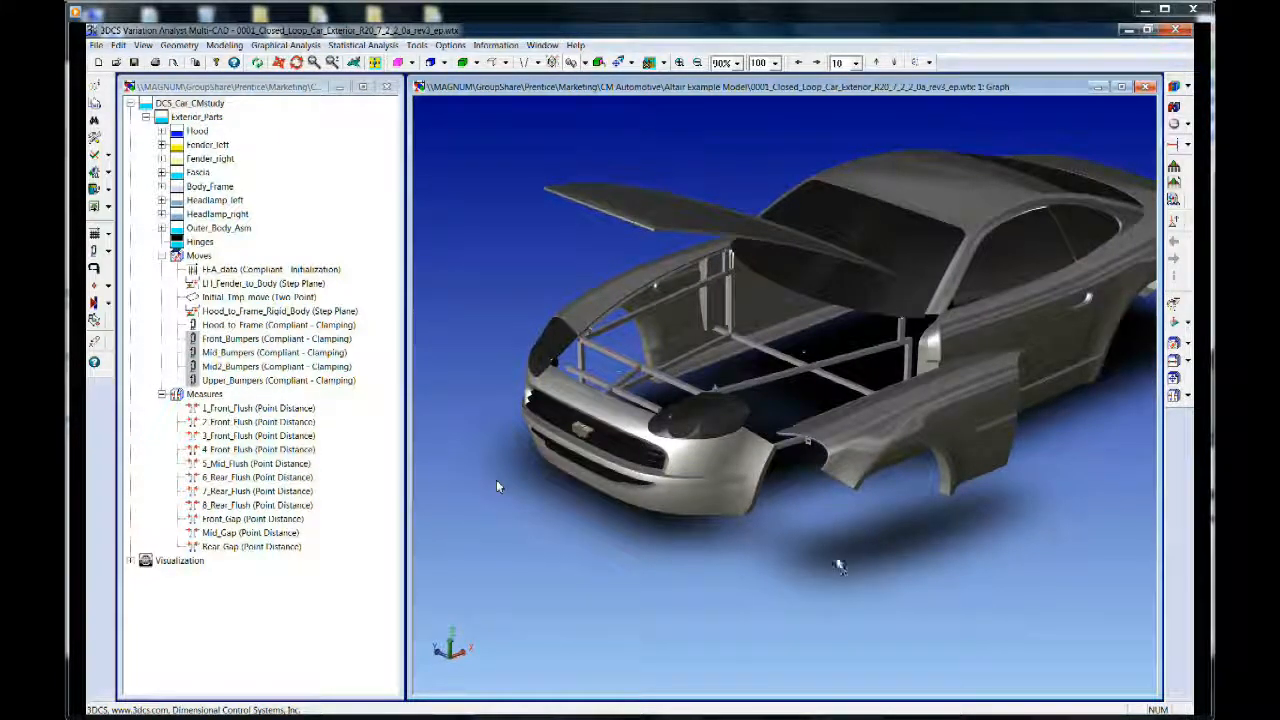
Activate the Front_Bumpers clamping move and run the nominal build of the car assembly
{"action": "right_click", "coordinate": [258, 339]}
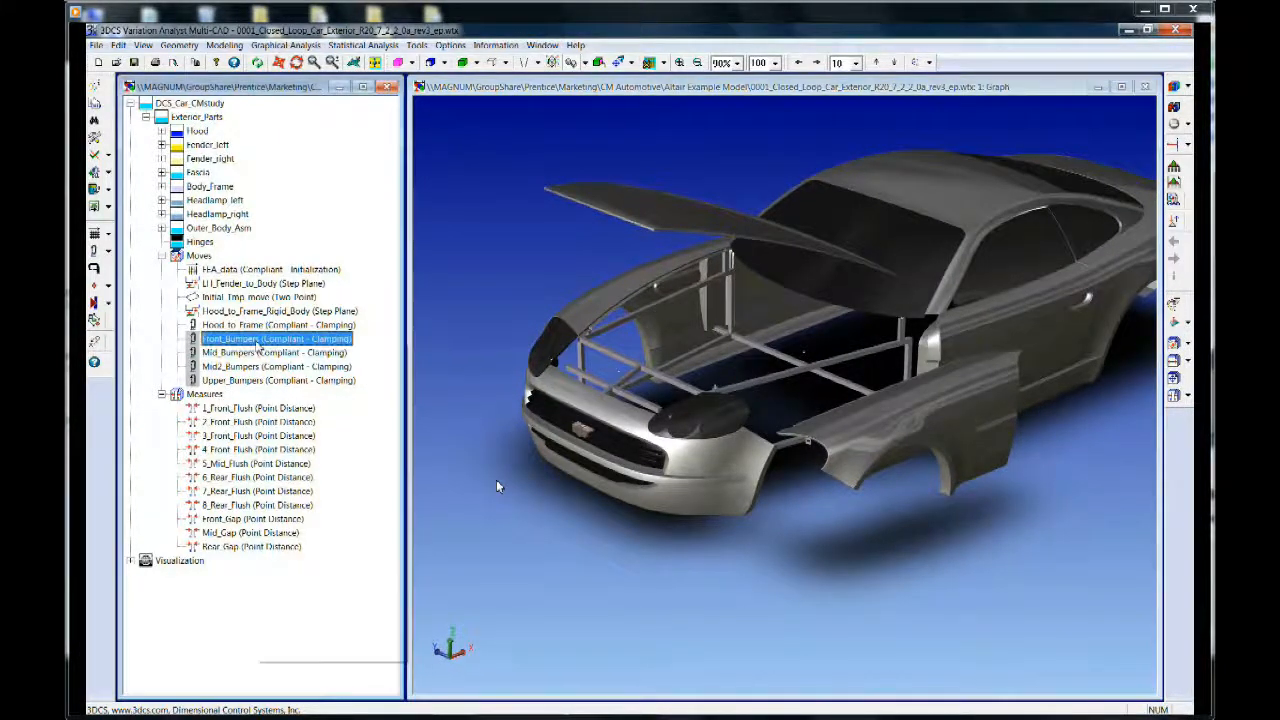
{"action": "left_click", "coordinate": [318, 412]}
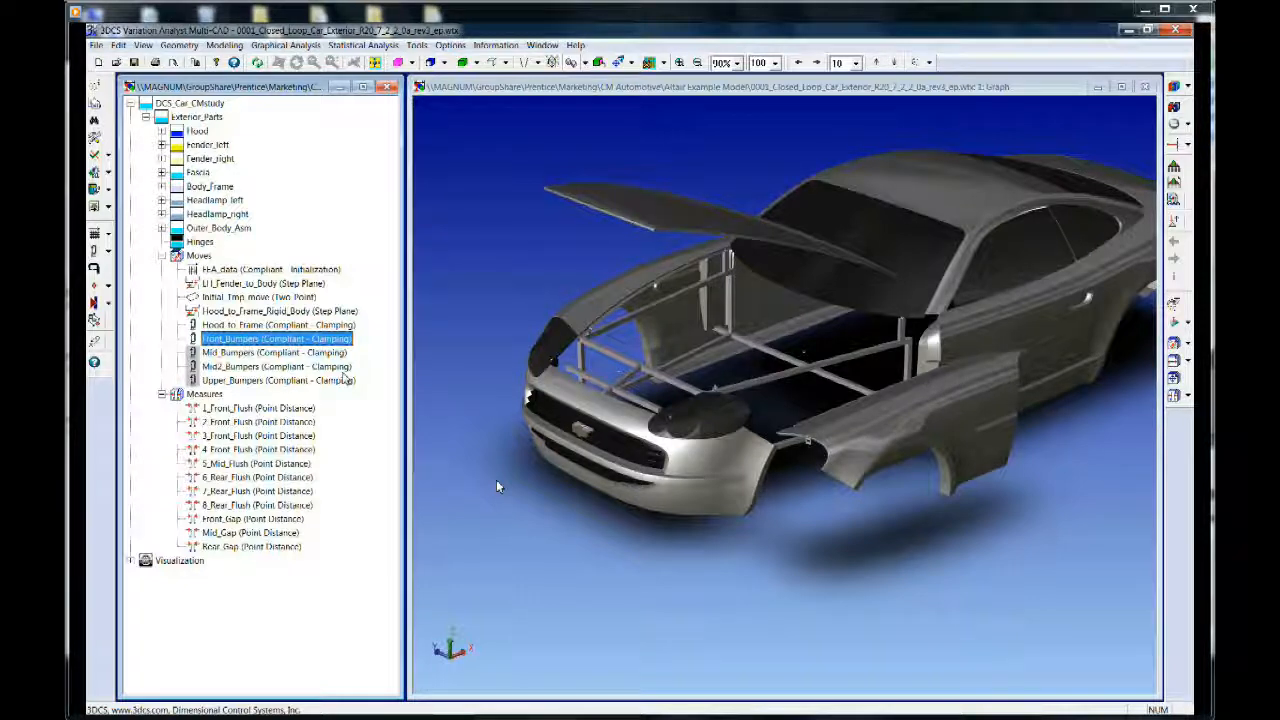
{"action": "left_click", "coordinate": [1173, 88]}
Examine the fit between hood, fender and headlamp close up, and look over the front of the built car
{"action": "left_click", "coordinate": [701, 418]}
{"action": "middle_click_drag", "start_coordinate": [701, 418], "coordinate": [688, 212]}
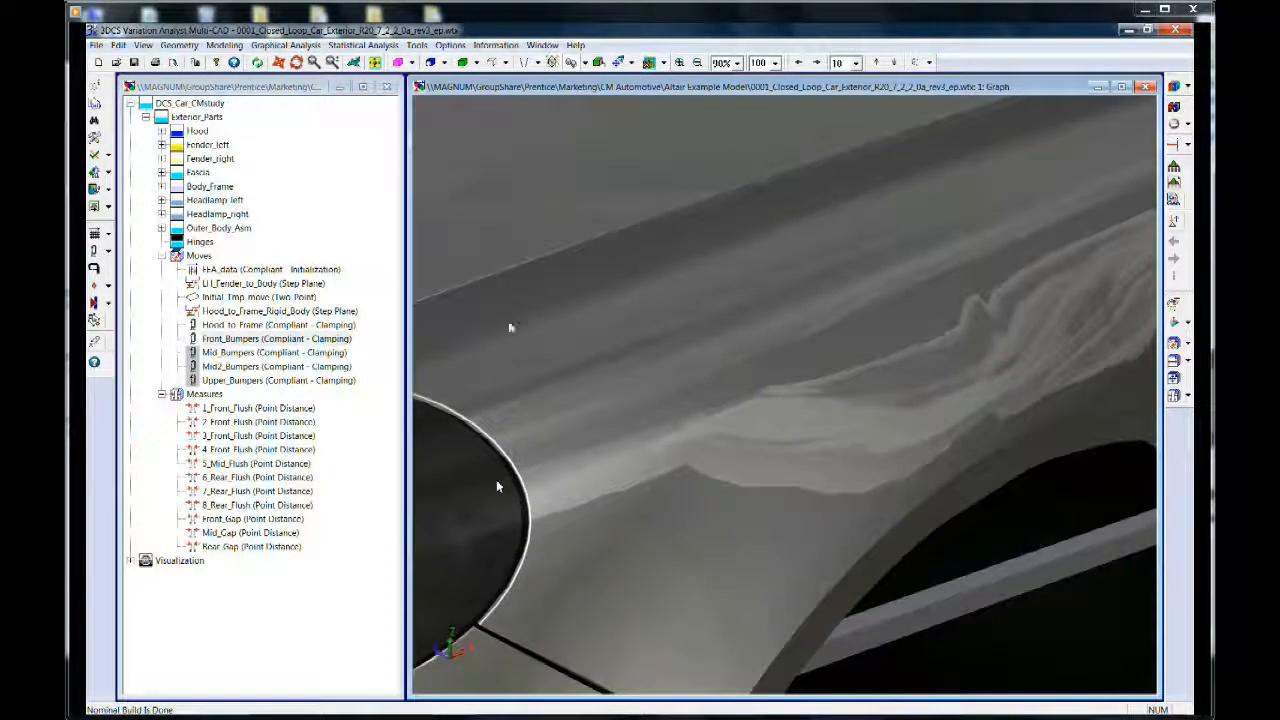
{"action": "middle_click", "coordinate": [510, 327]}
{"action": "middle_click_drag", "start_coordinate": [563, 423], "coordinate": [775, 388]}
{"action": "middle_click_drag", "start_coordinate": [602, 419], "coordinate": [774, 560]}
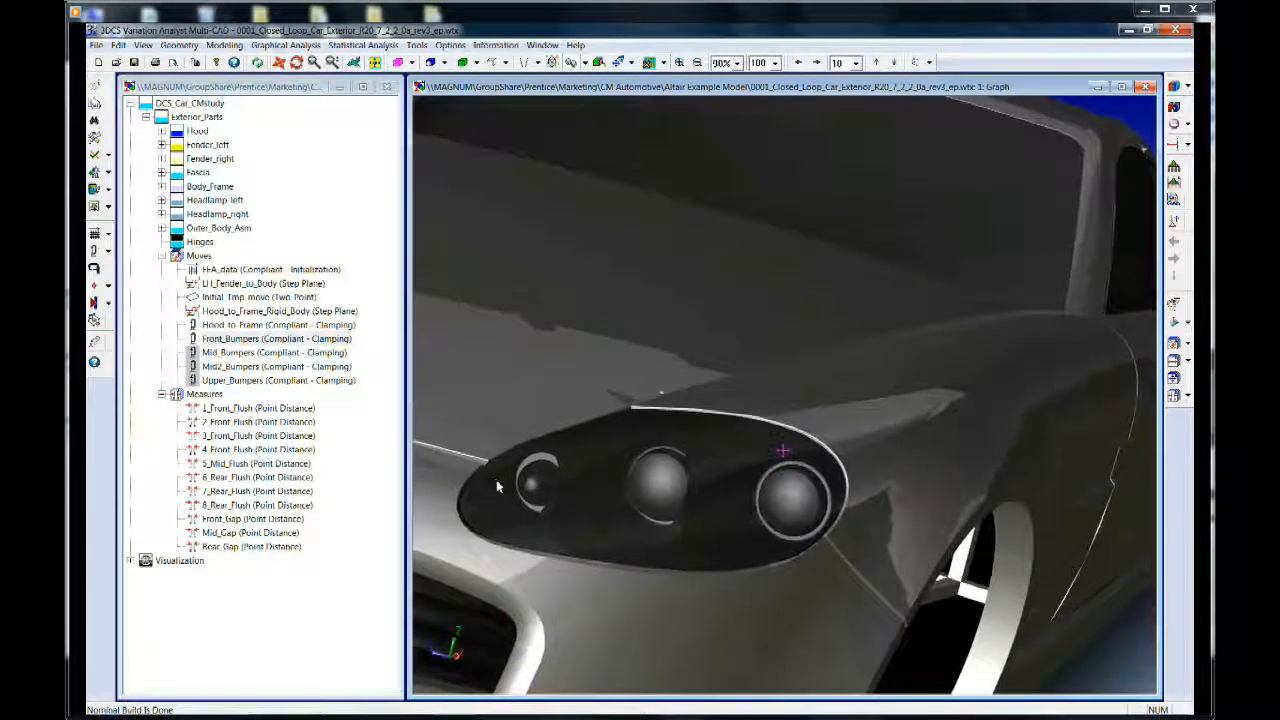
{"action": "scroll", "coordinate": [496, 479], "scroll_direction": "down", "scroll_amount": 5}
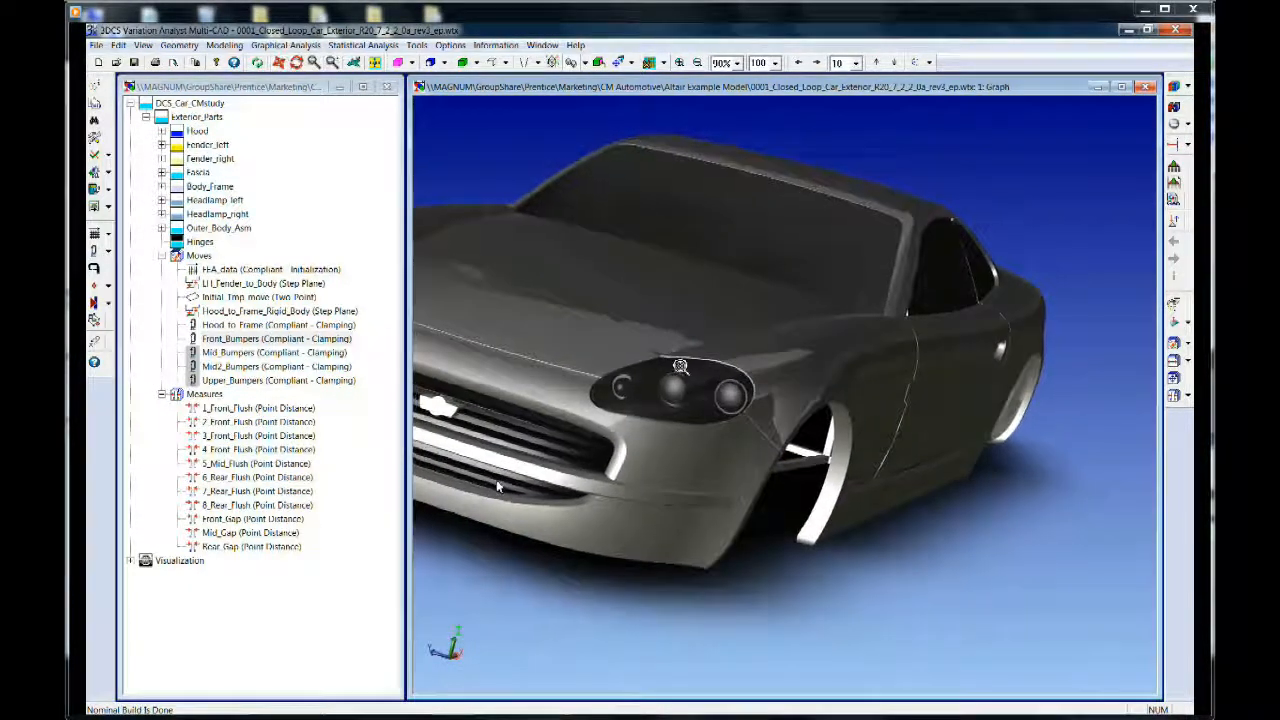
{"action": "scroll", "coordinate": [497, 485], "scroll_direction": "down", "scroll_amount": 3}
{"action": "middle_click_drag", "start_coordinate": [575, 311], "coordinate": [536, 347]}
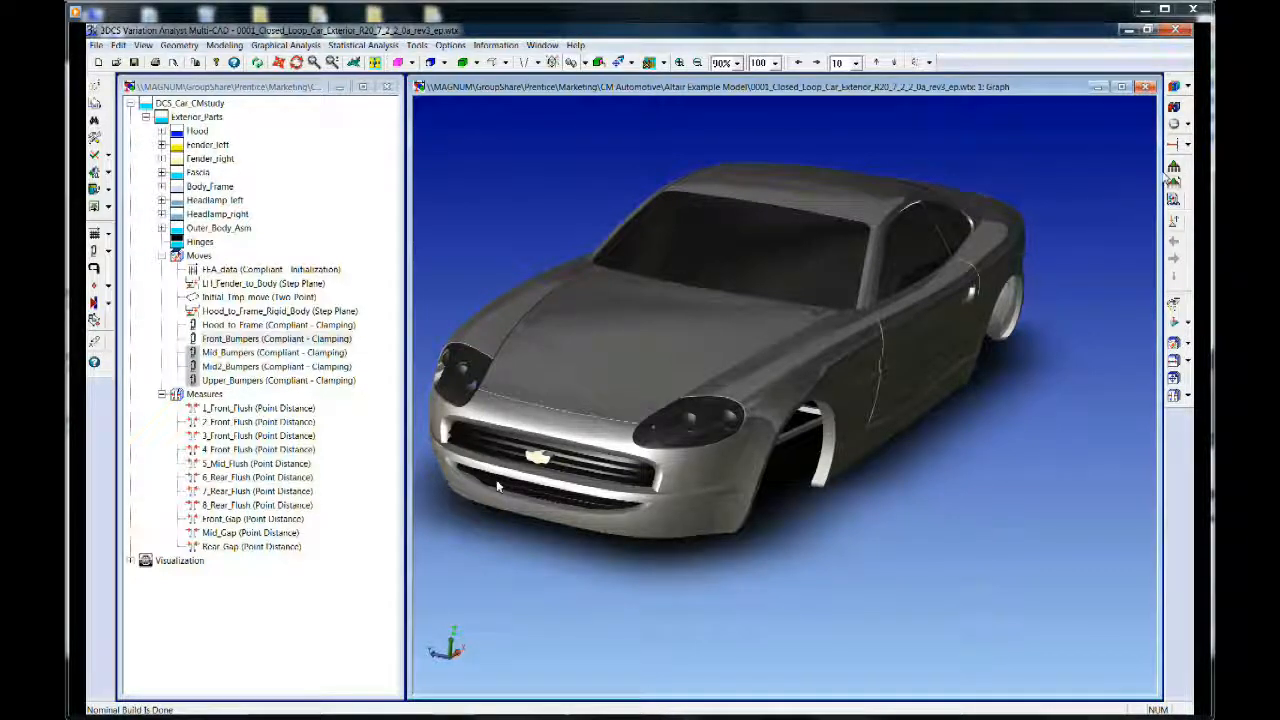
Separate the assembled parts and animate the assembly sequence from the initial position through Hood_to_Frame, closing the animation controls at the end
{"action": "left_click", "coordinate": [1174, 106]}
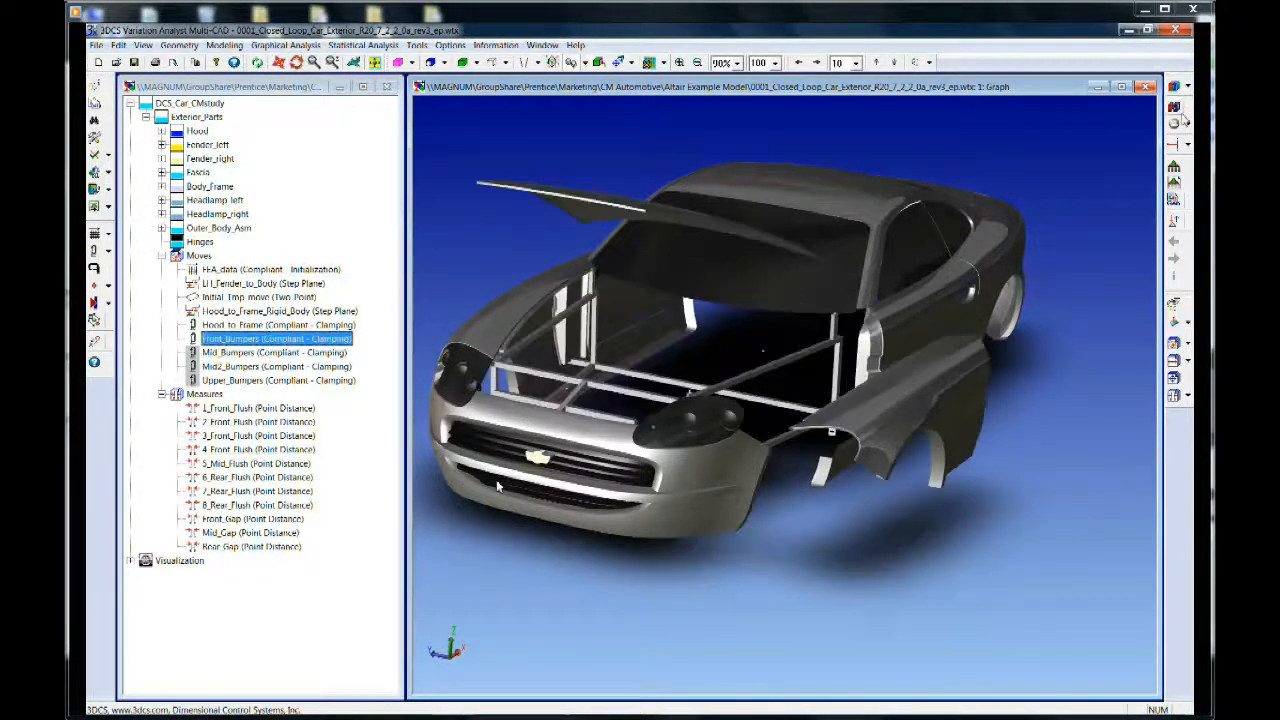
{"action": "left_click", "coordinate": [1176, 125]}
{"action": "left_click_drag", "start_coordinate": [290, 75], "coordinate": [1017, 595]}
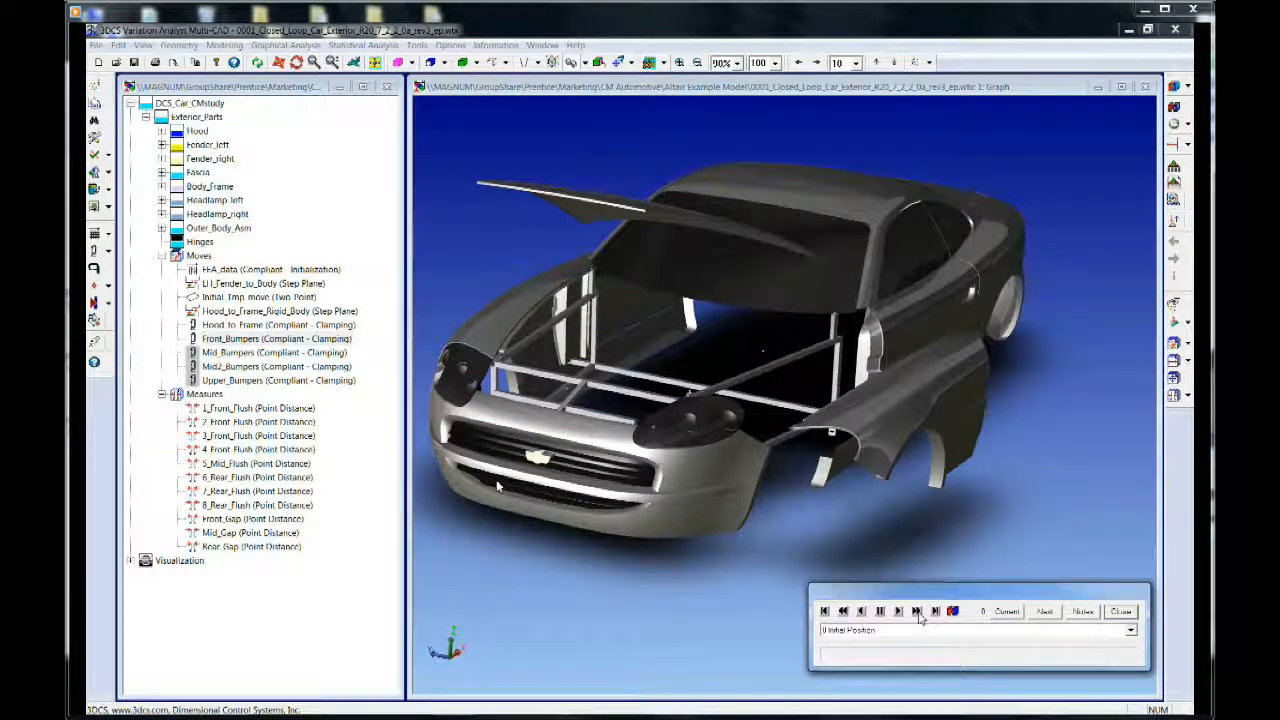
{"action": "left_click", "coordinate": [918, 613]}
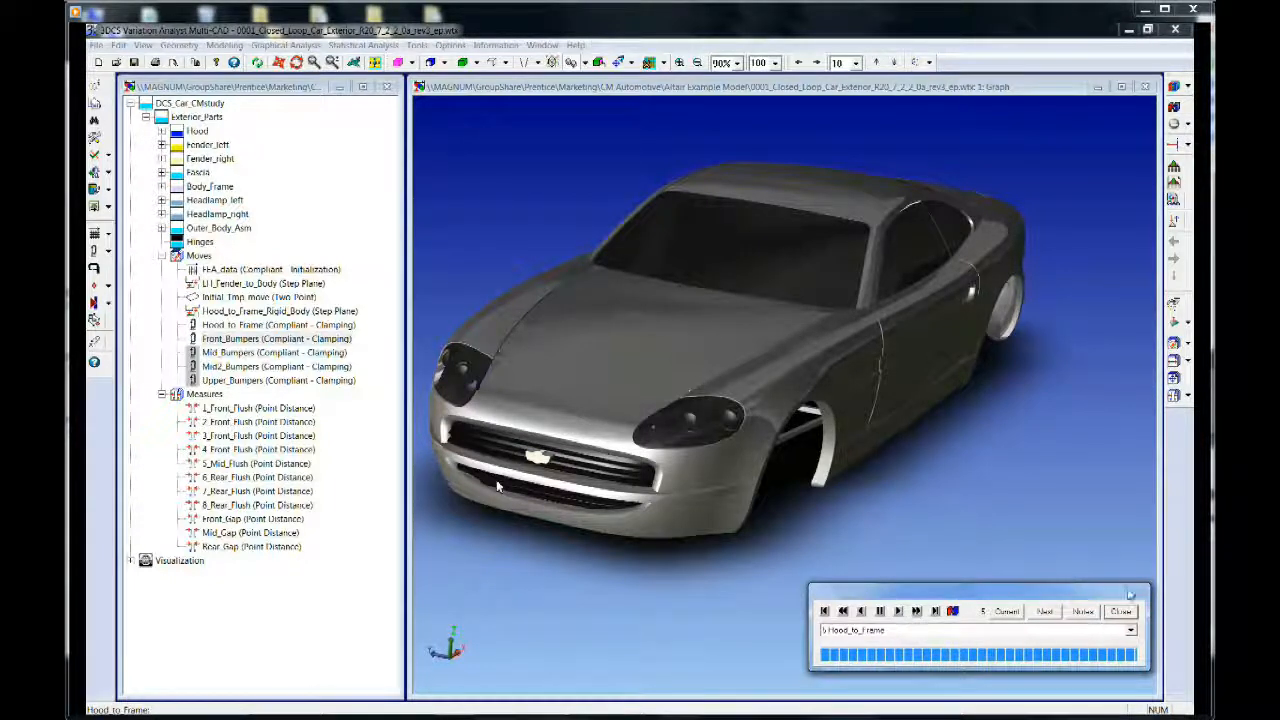
{"action": "left_click", "coordinate": [1121, 611]}
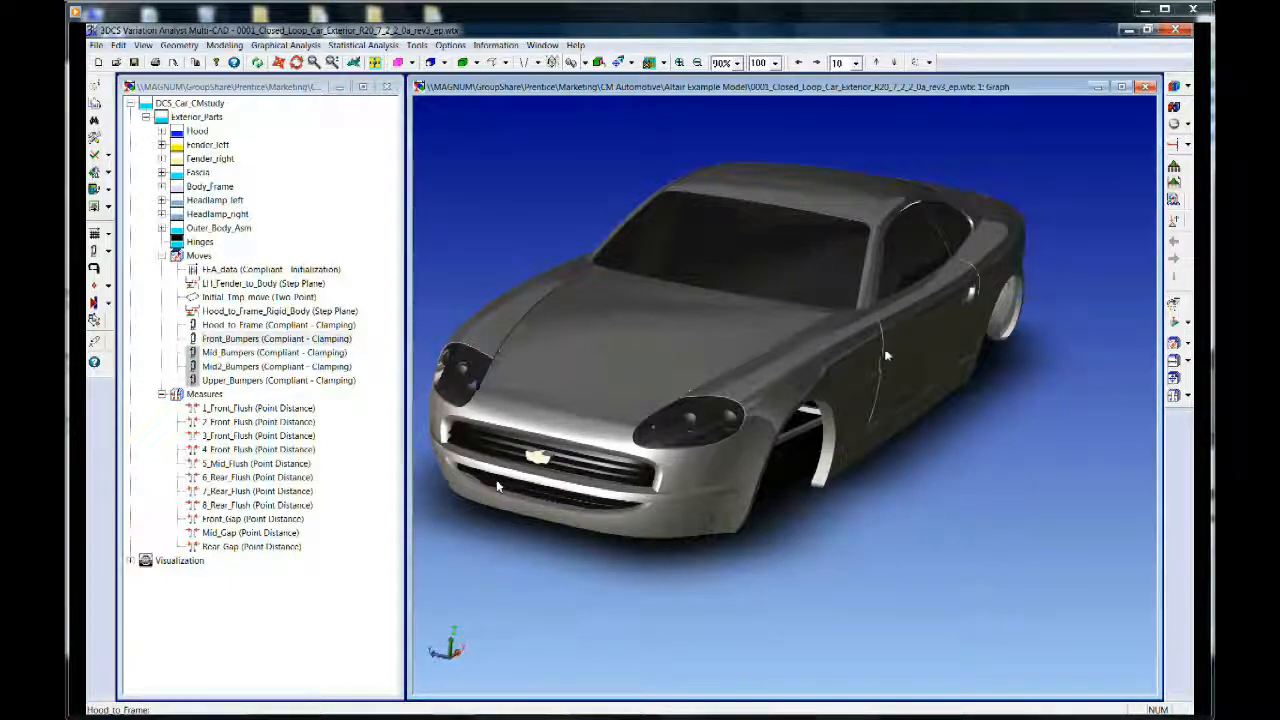
Review the FEA_data initialization move's hood part, stiffness matrix file and mesh file, and close its settings
{"action": "middle_click_drag", "start_coordinate": [660, 440], "coordinate": [708, 475]}
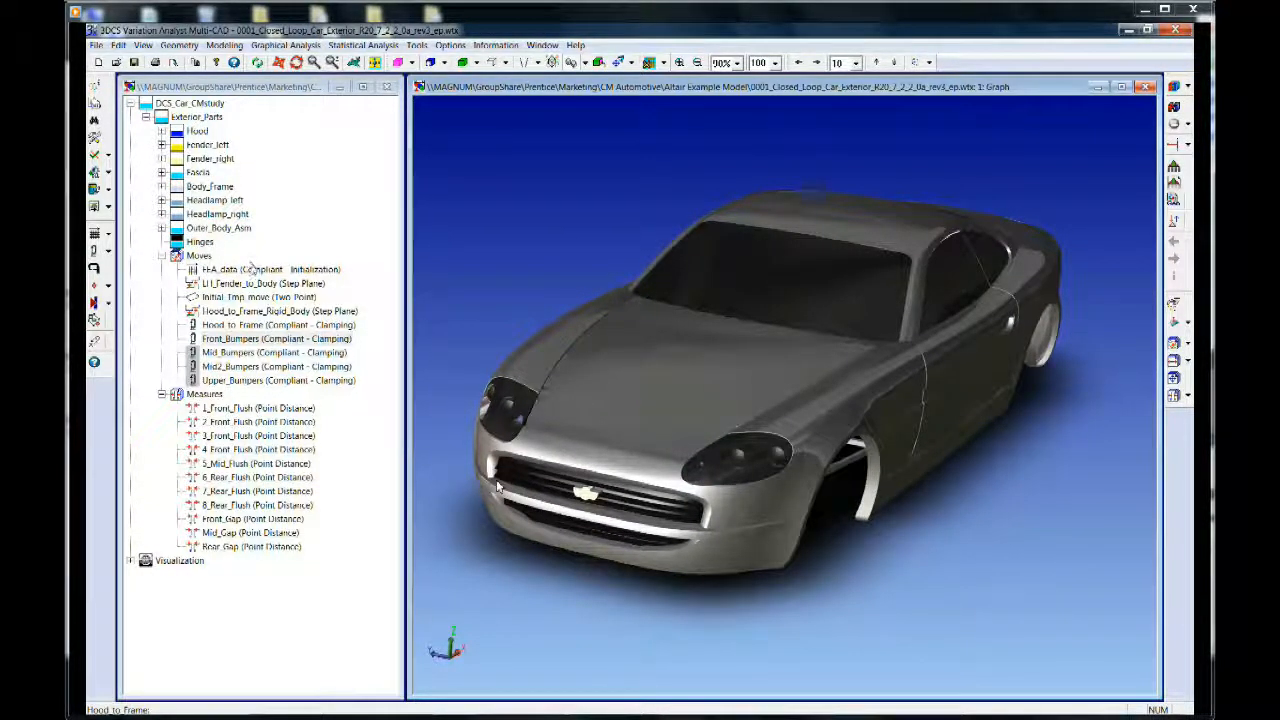
{"action": "left_click", "coordinate": [303, 270]}
{"action": "double_click", "coordinate": [303, 270]}
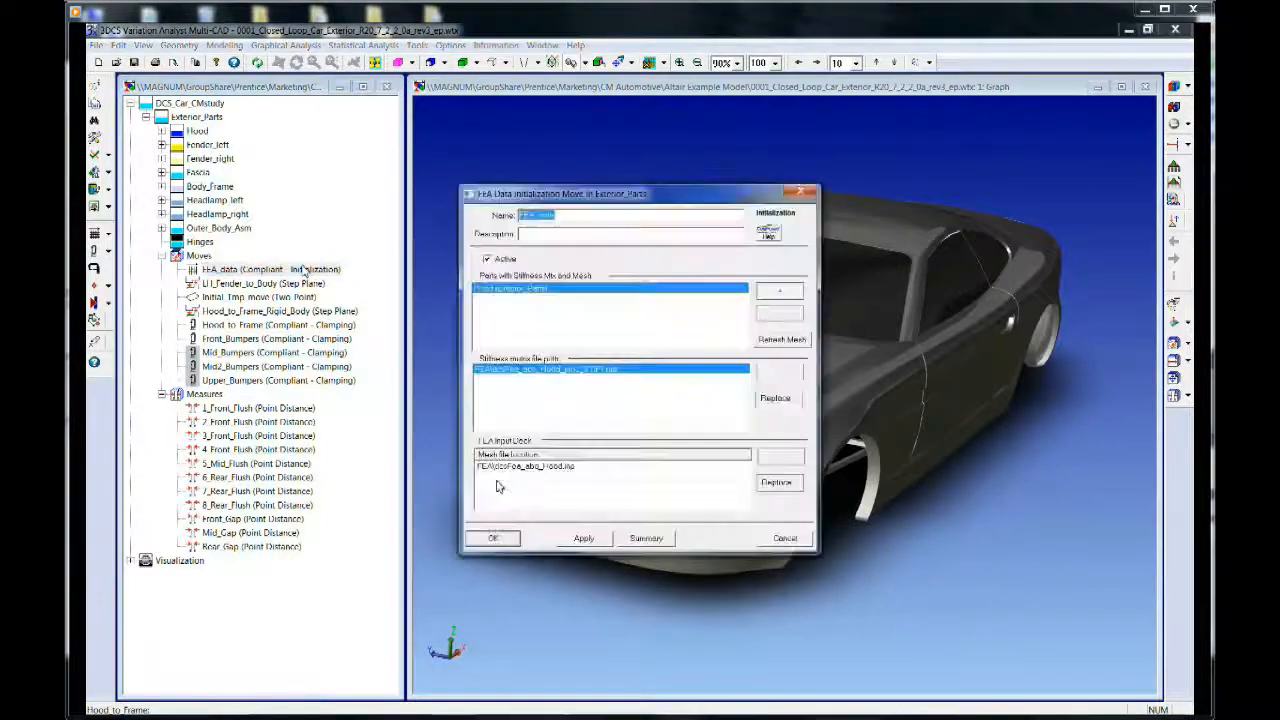
{"action": "left_click_drag", "start_coordinate": [644, 201], "coordinate": [940, 291]}
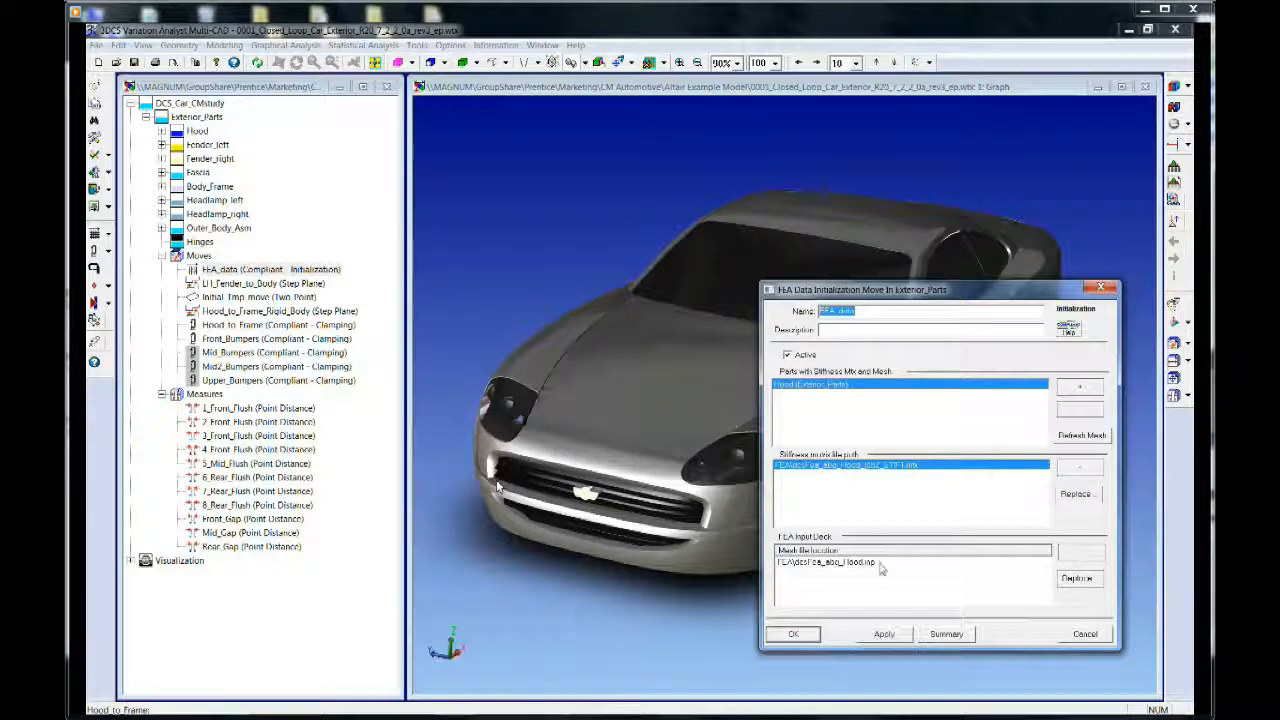
{"action": "left_click", "coordinate": [796, 637]}
Display the locating points and directions of each assembly move on the car, from LH_Fender_to_Body down to Upper_Bumpers
{"action": "left_click", "coordinate": [243, 285]}
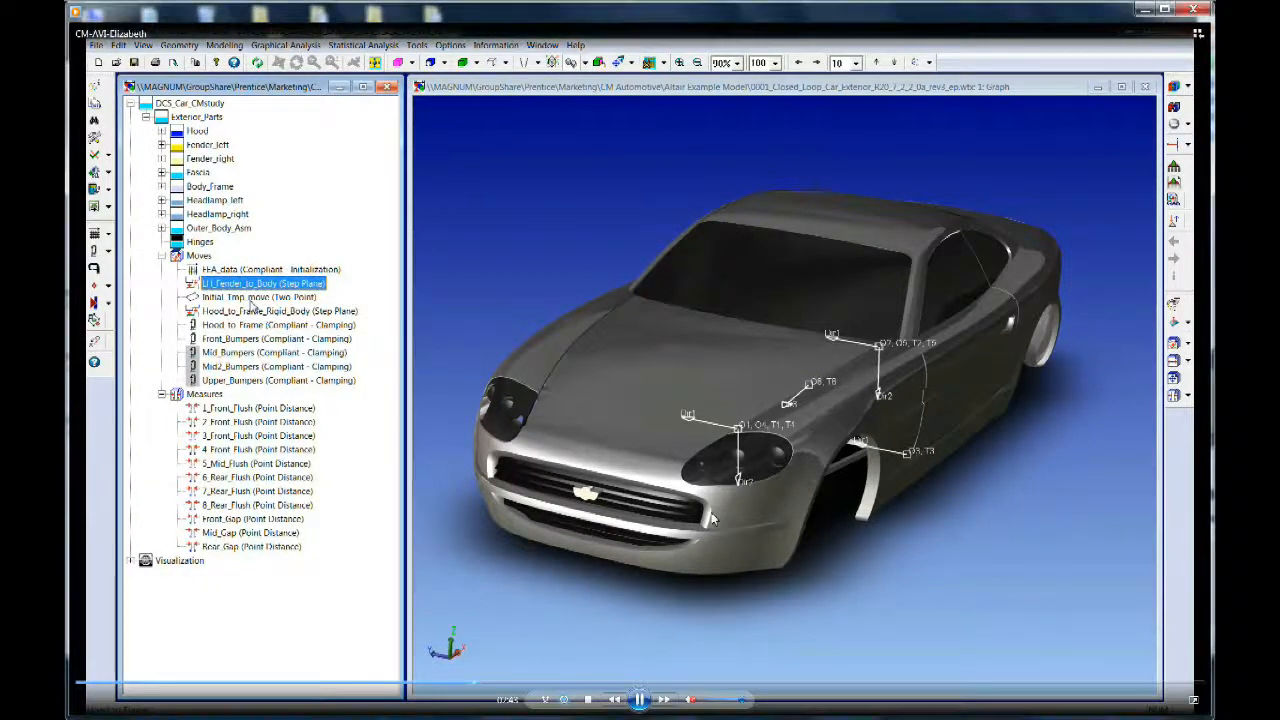
{"action": "left_click", "coordinate": [255, 298]}
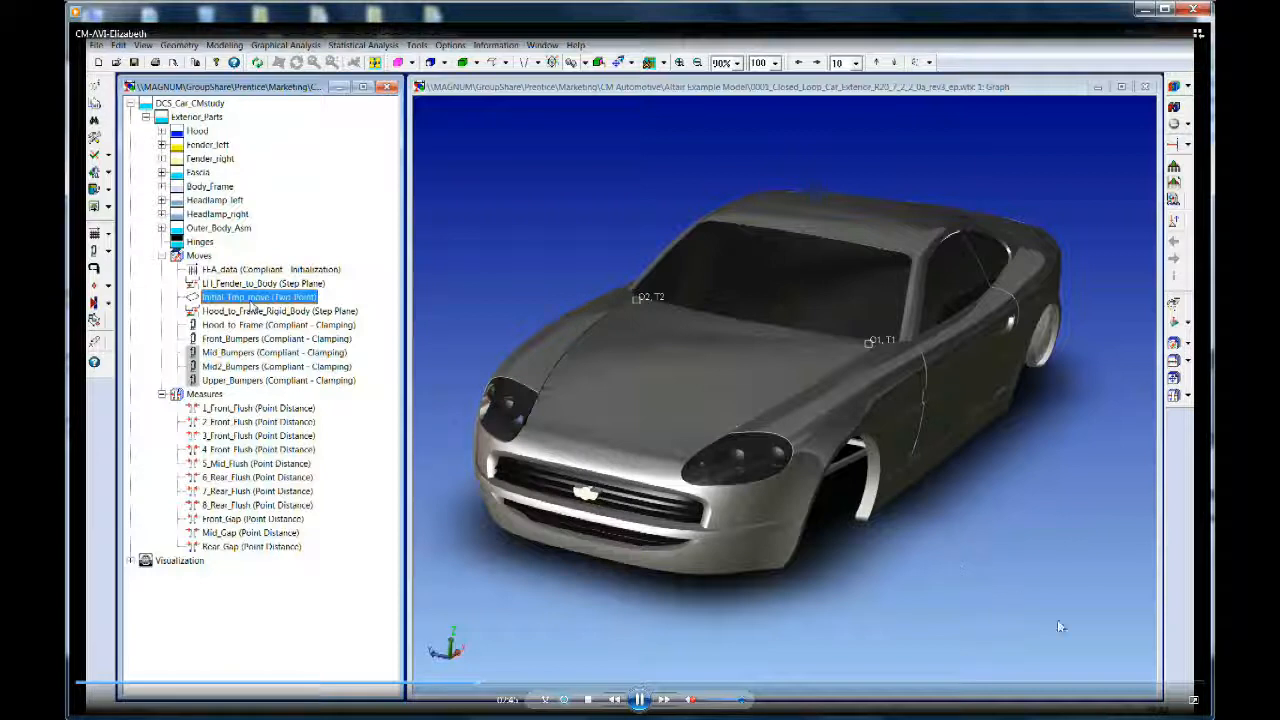
{"action": "left_click", "coordinate": [264, 312]}
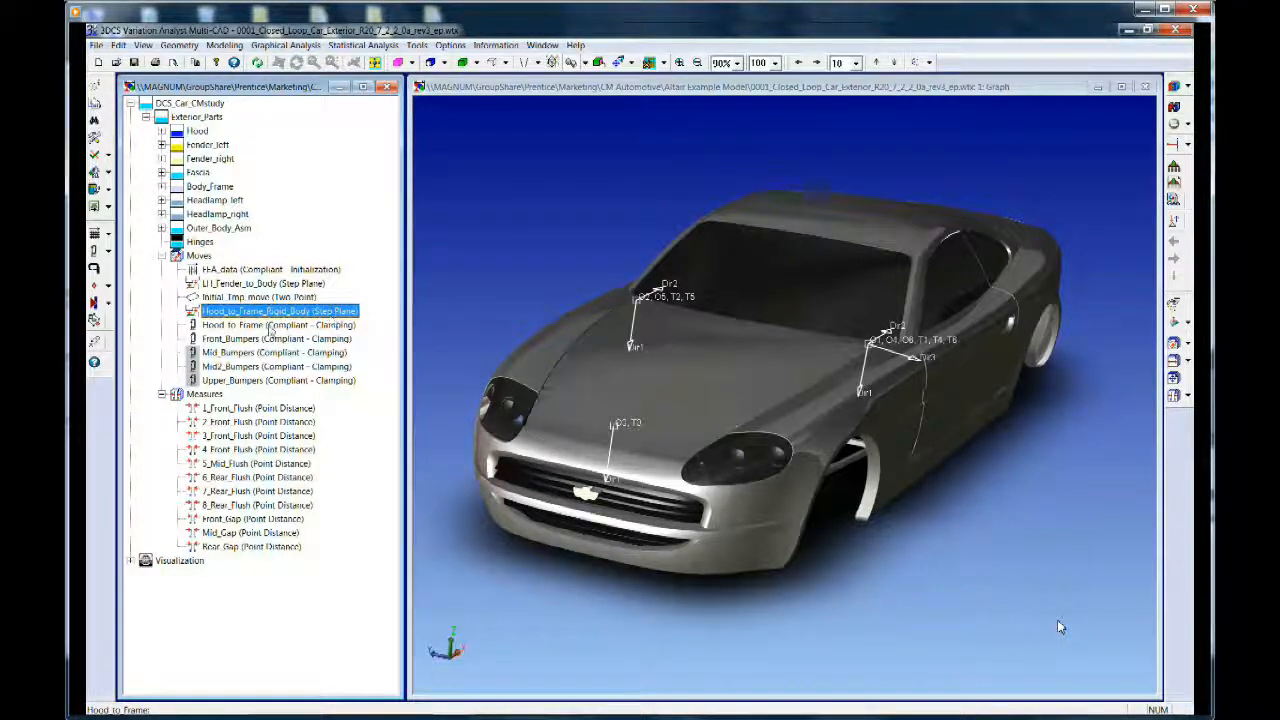
{"action": "left_click", "coordinate": [270, 326]}
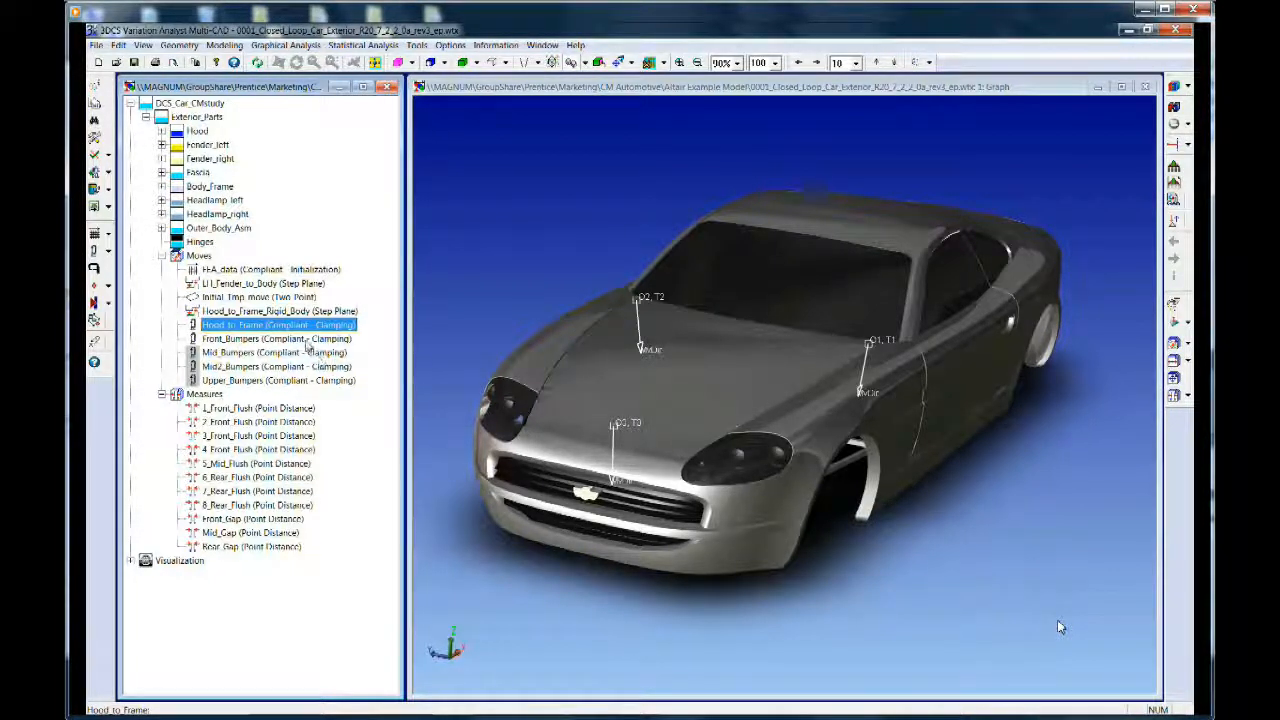
{"action": "left_click", "coordinate": [308, 341]}
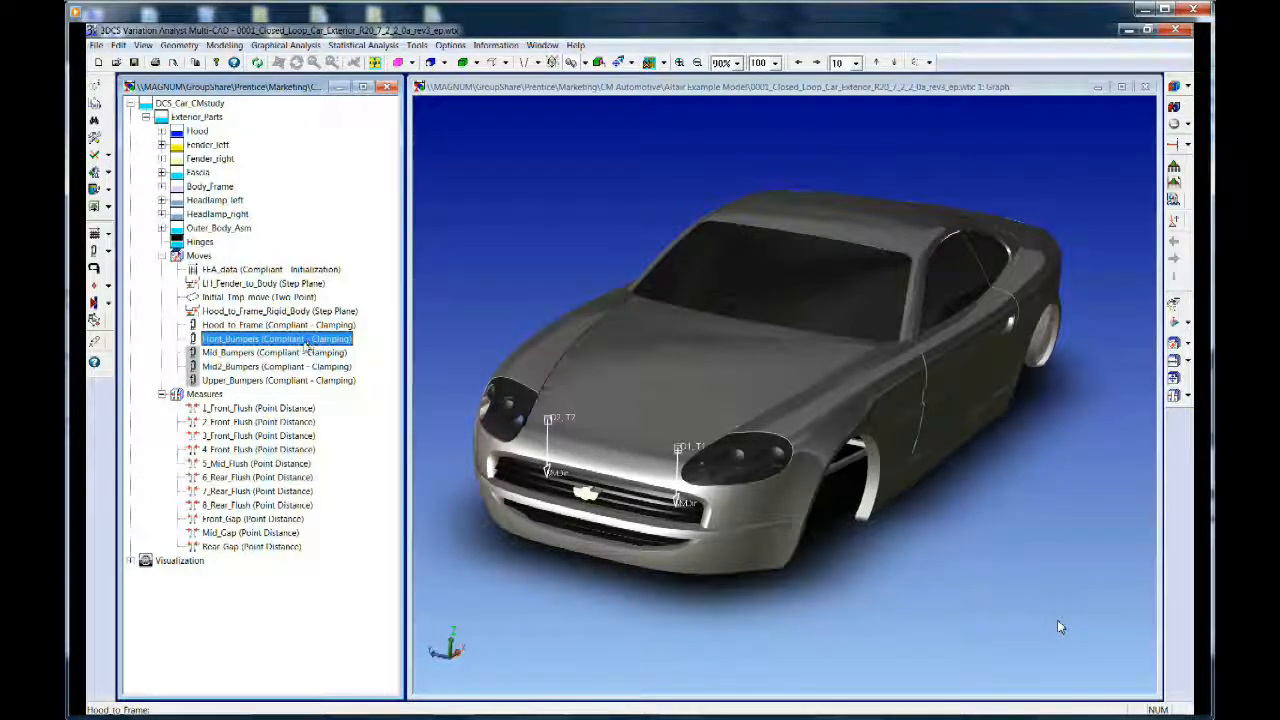
{"action": "left_click", "coordinate": [307, 366]}
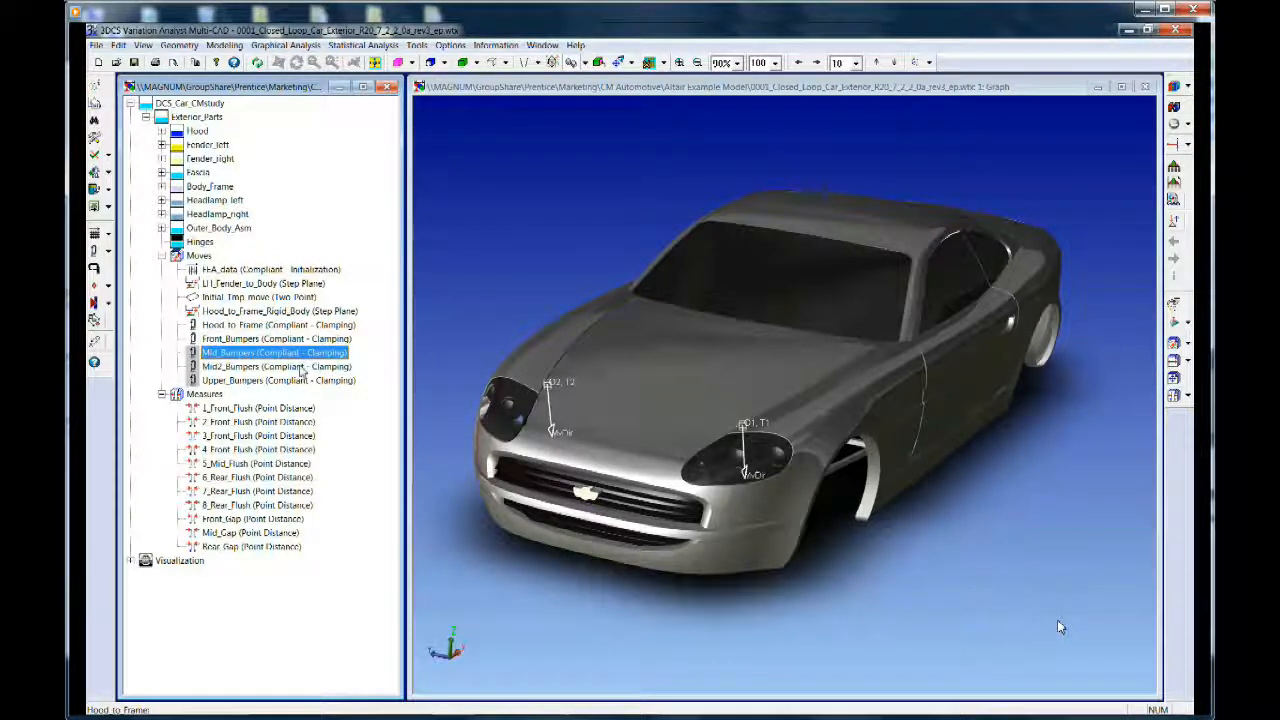
{"action": "left_click", "coordinate": [309, 381]}
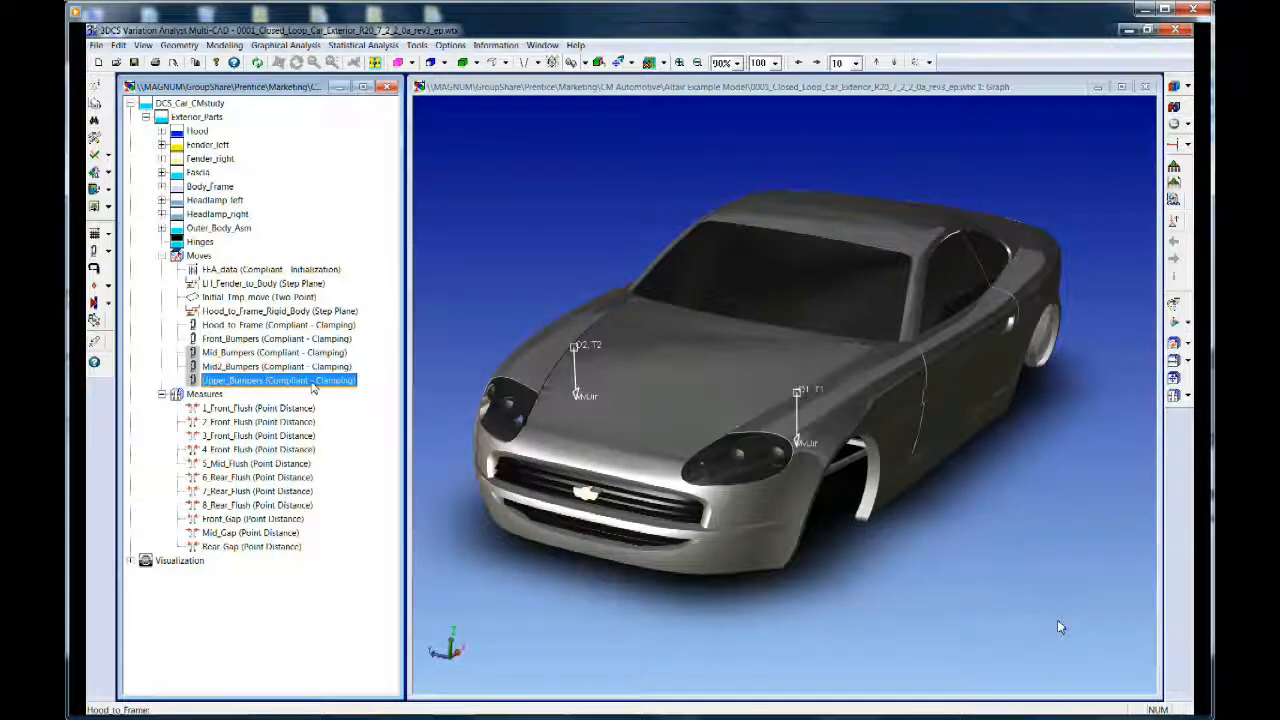
Review the Upper_Bumpers clamping move's definition, show its features on the hood, and close its settings
{"action": "double_click", "coordinate": [317, 384]}
{"action": "left_click_drag", "start_coordinate": [652, 236], "coordinate": [942, 371]}
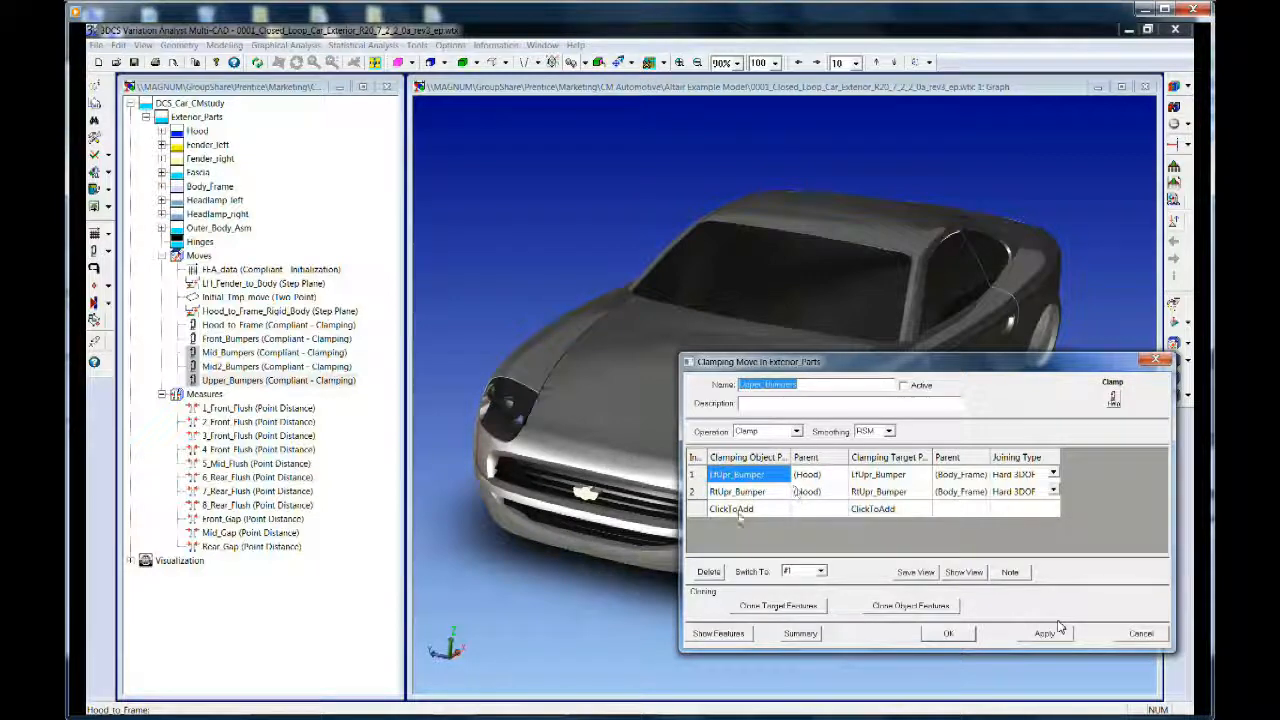
{"action": "left_click", "coordinate": [718, 633]}
{"action": "left_click_drag", "start_coordinate": [690, 340], "coordinate": [1002, 545]}
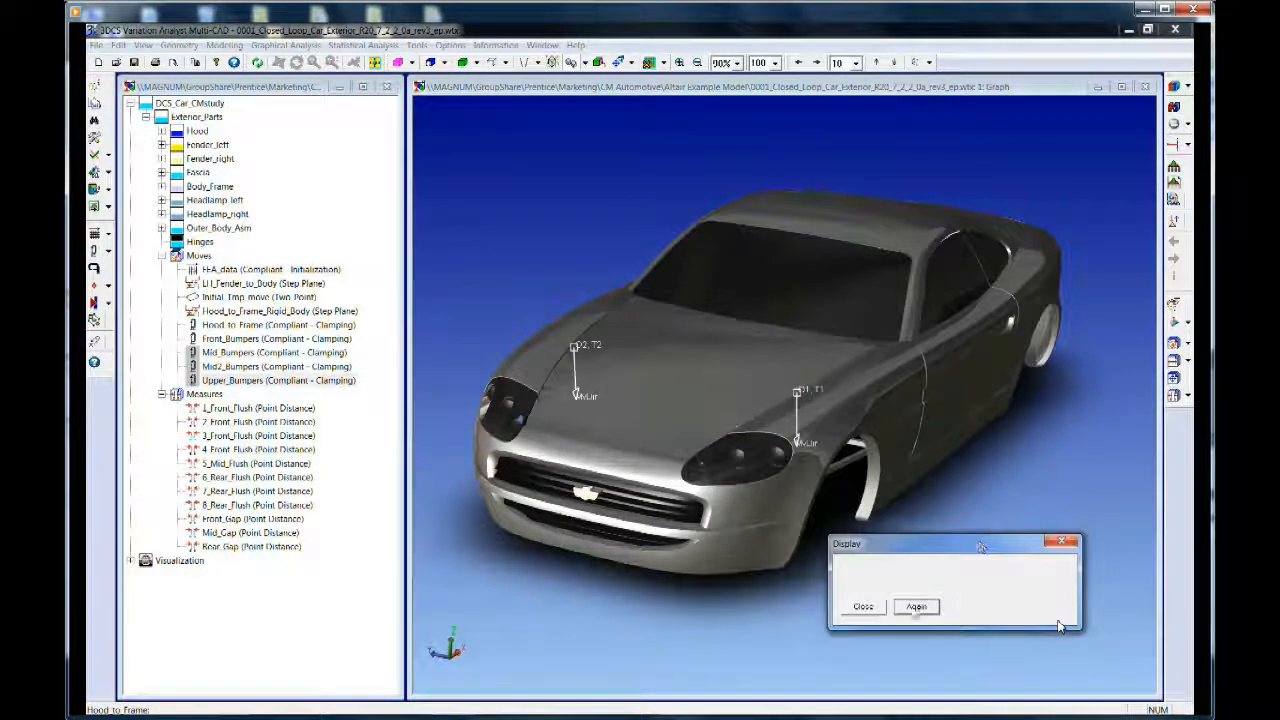
{"action": "left_click", "coordinate": [863, 607]}
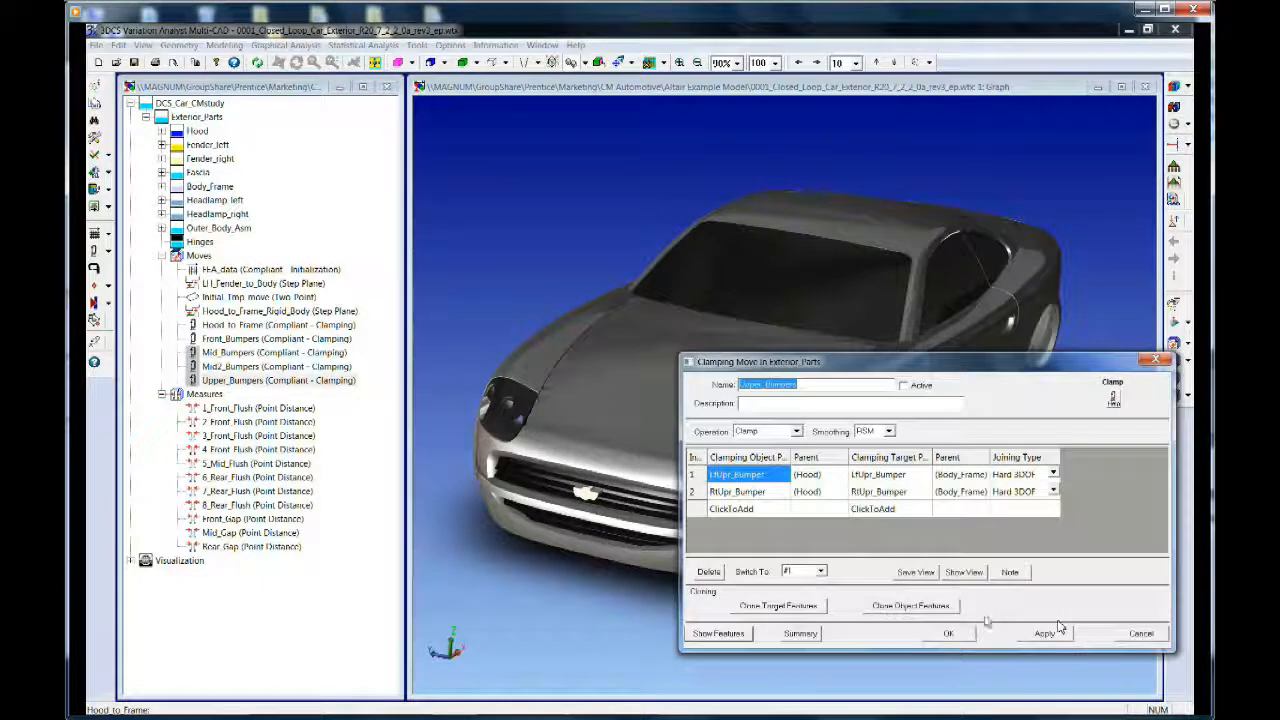
{"action": "left_click", "coordinate": [955, 635]}
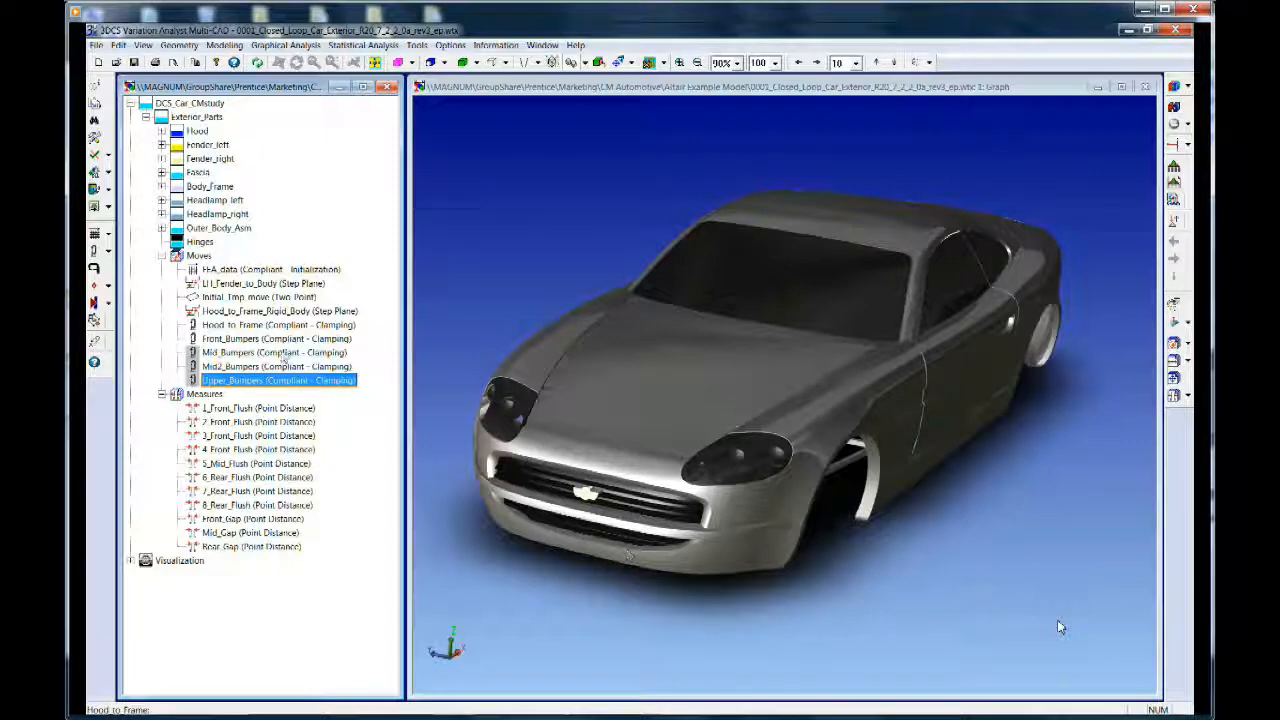
Expand the Hood part's tolerances and display the points and directions of the Hood_Linear_1_4 tolerance on the car
{"action": "double_click", "coordinate": [170, 131]}
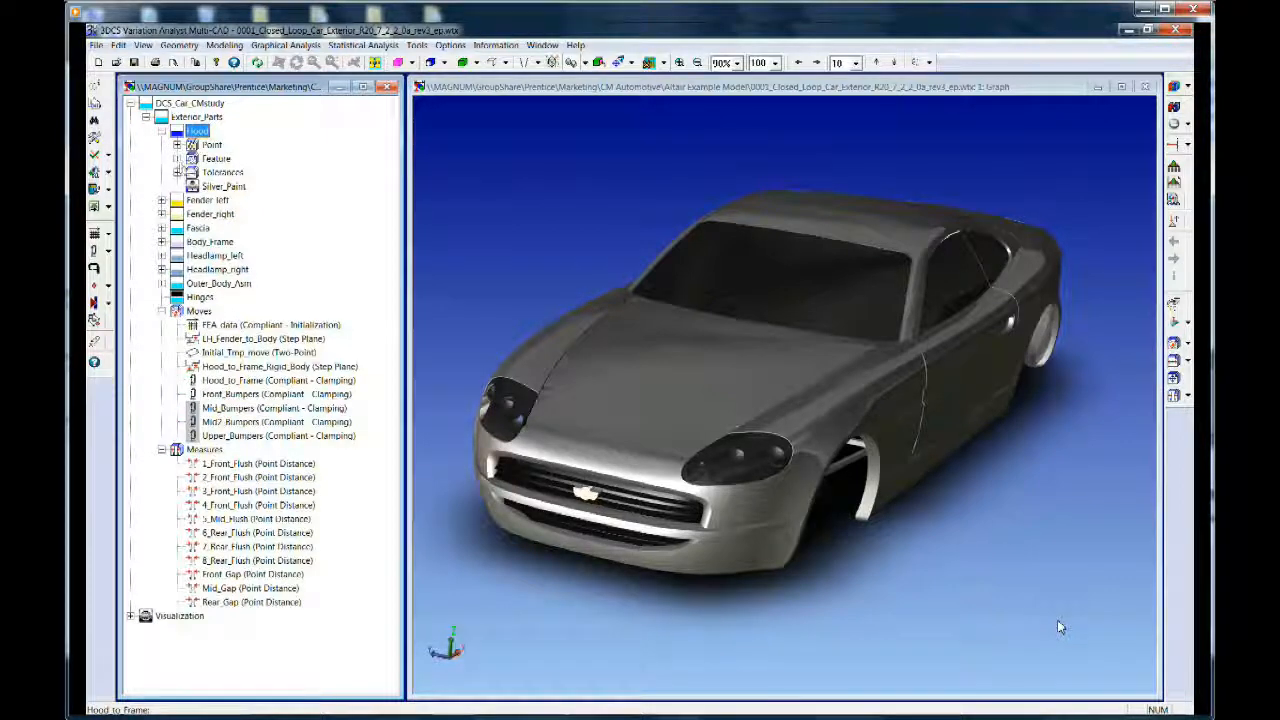
{"action": "double_click", "coordinate": [182, 173]}
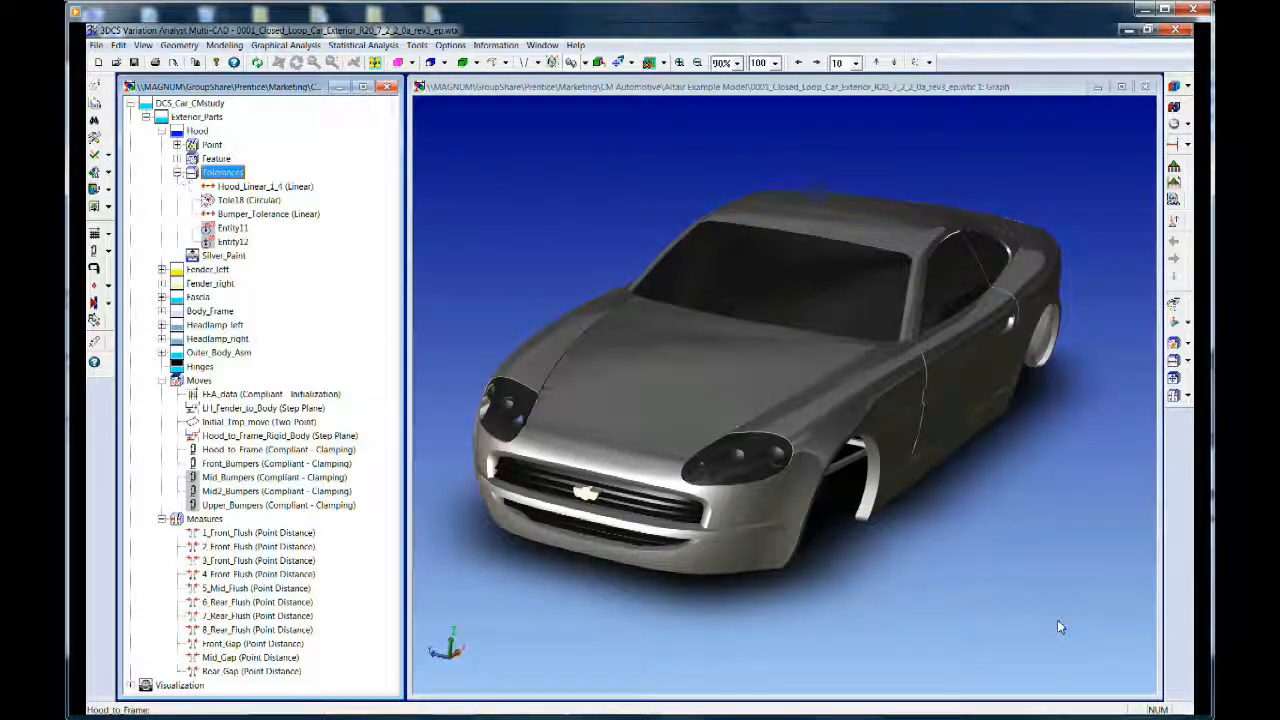
{"action": "left_click", "coordinate": [250, 187]}
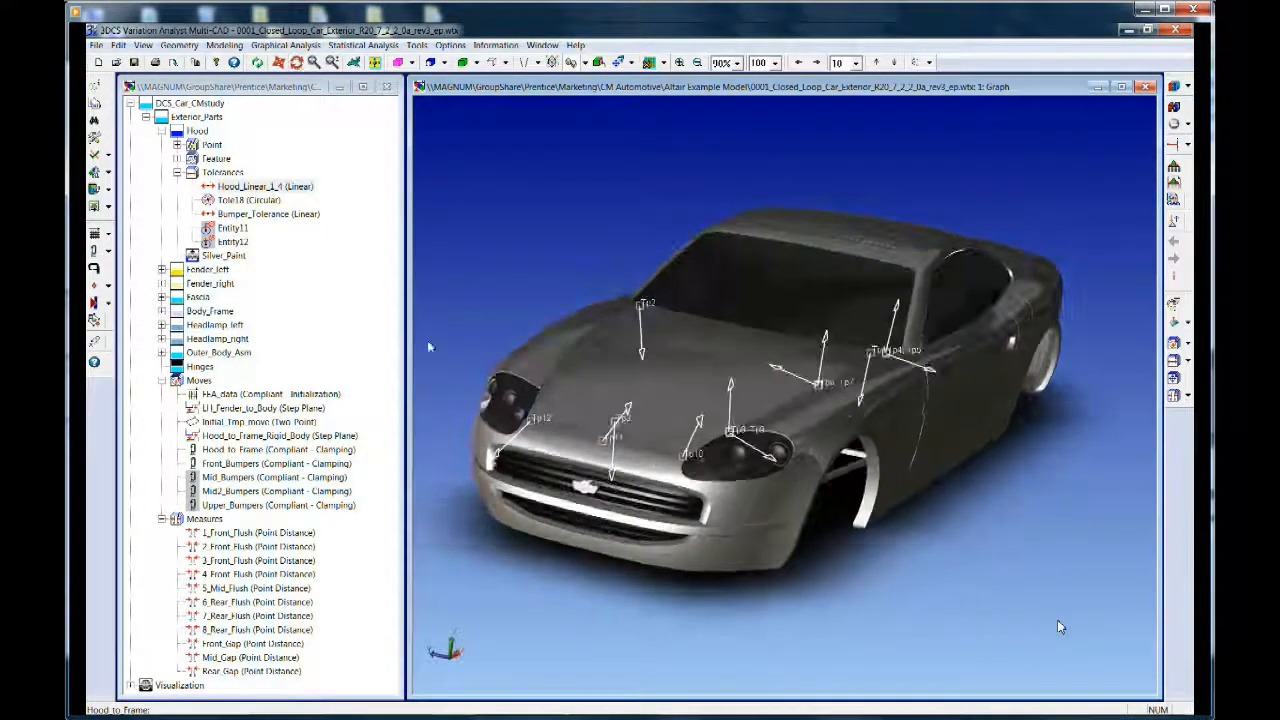
Review the Hood_Linear_1_4 linear tolerance's settings, show its features on the model, and close its definition
{"action": "double_click", "coordinate": [282, 187]}
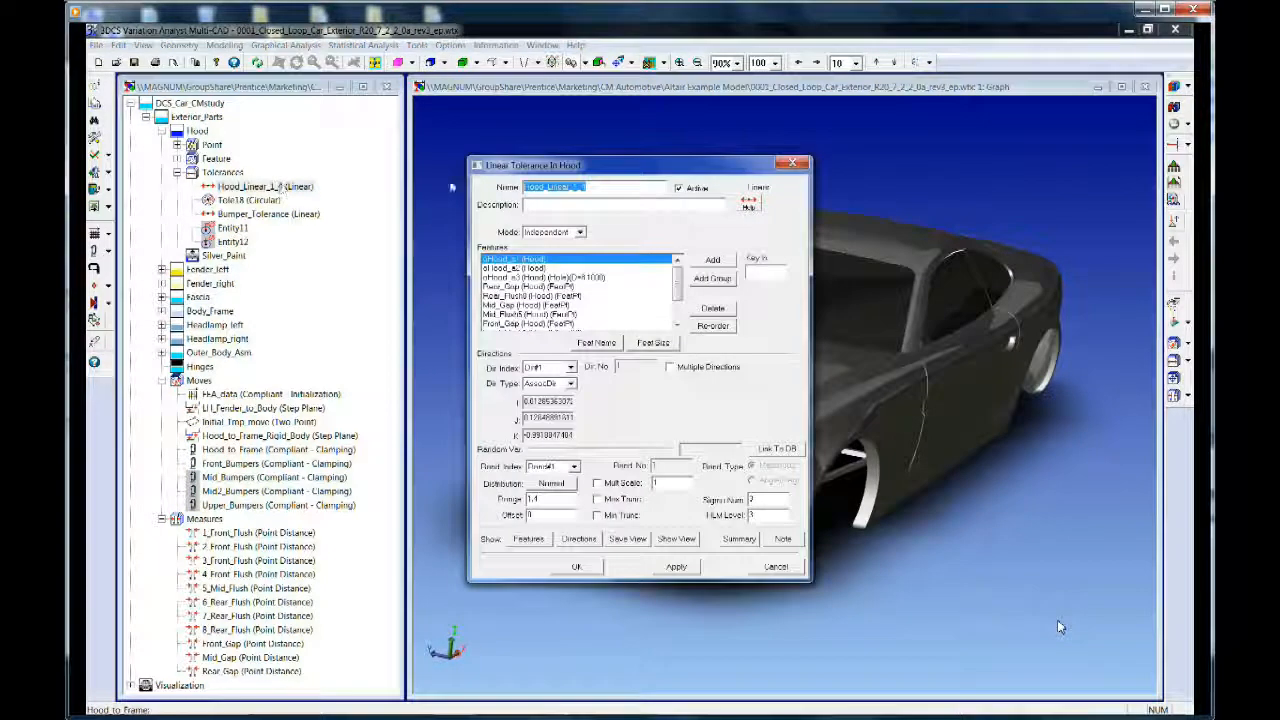
{"action": "mouse_move", "coordinate": [636, 176]}
{"action": "left_mouse_down"}
{"action": "mouse_move", "coordinate": [817, 227]}
{"action": "mouse_move", "coordinate": [992, 249]}
{"action": "left_mouse_up"}
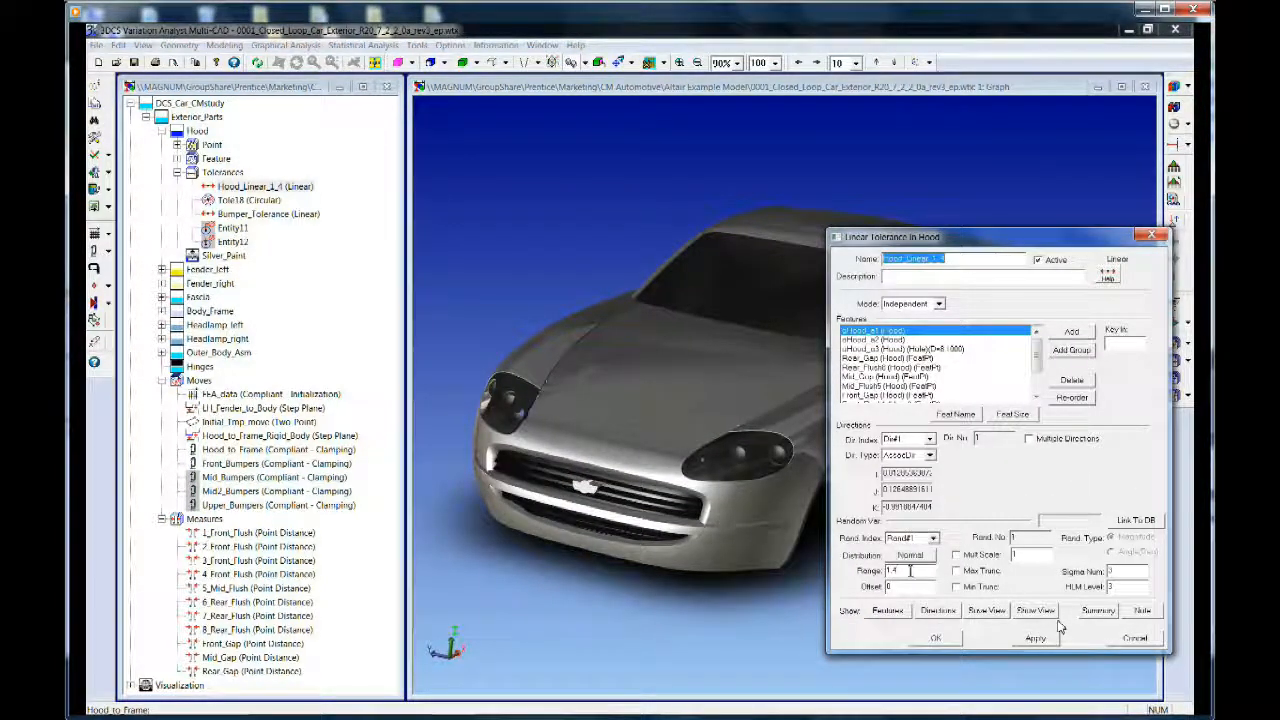
{"action": "left_click", "coordinate": [893, 611]}
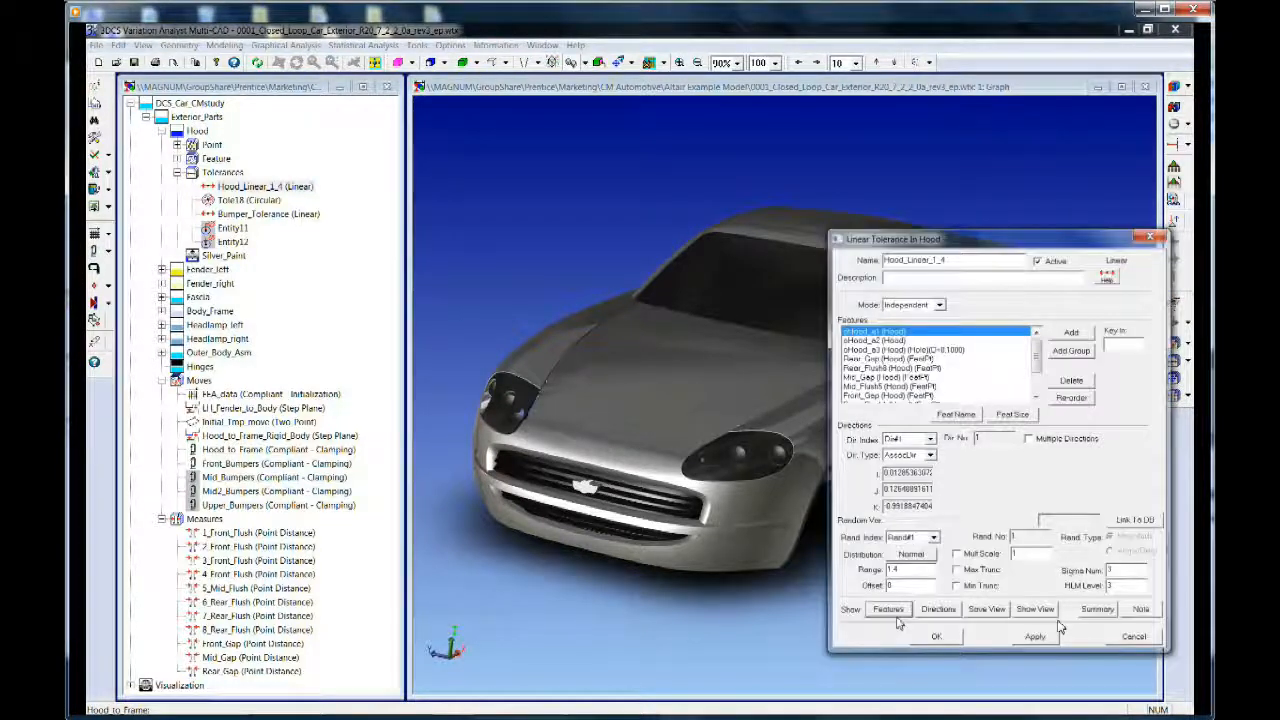
{"action": "left_click", "coordinate": [912, 607]}
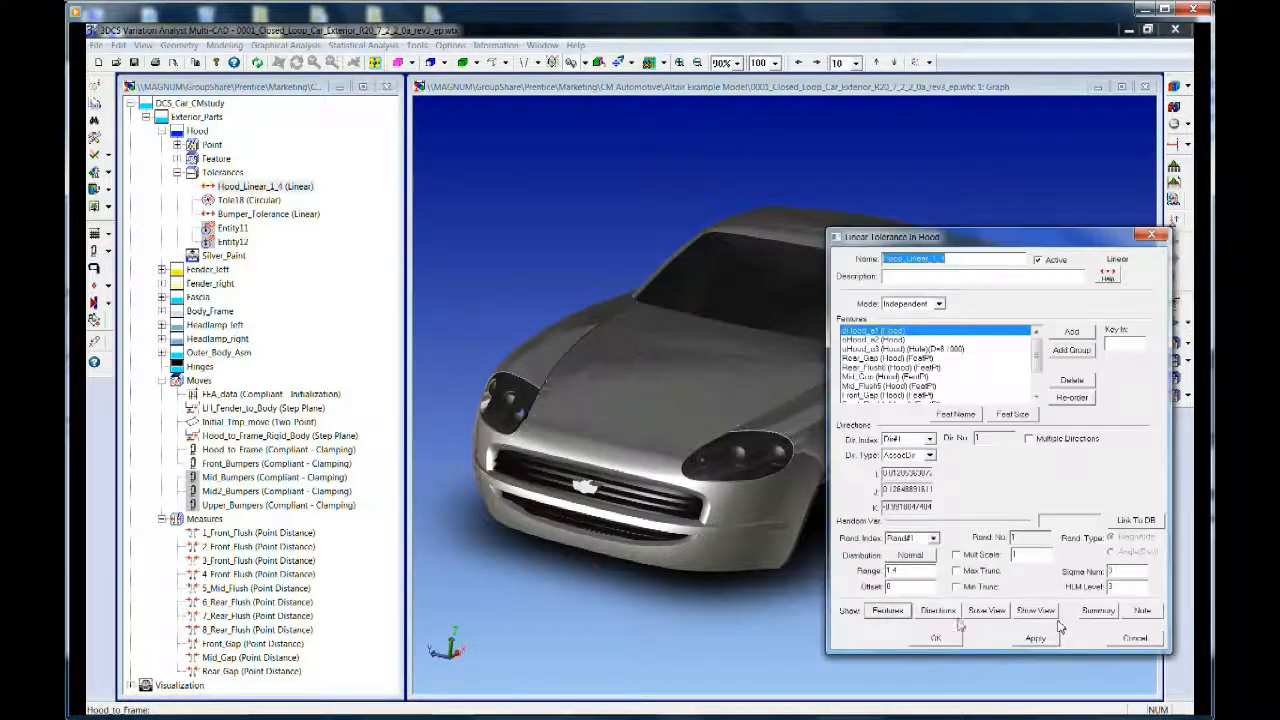
{"action": "left_click", "coordinate": [937, 639]}
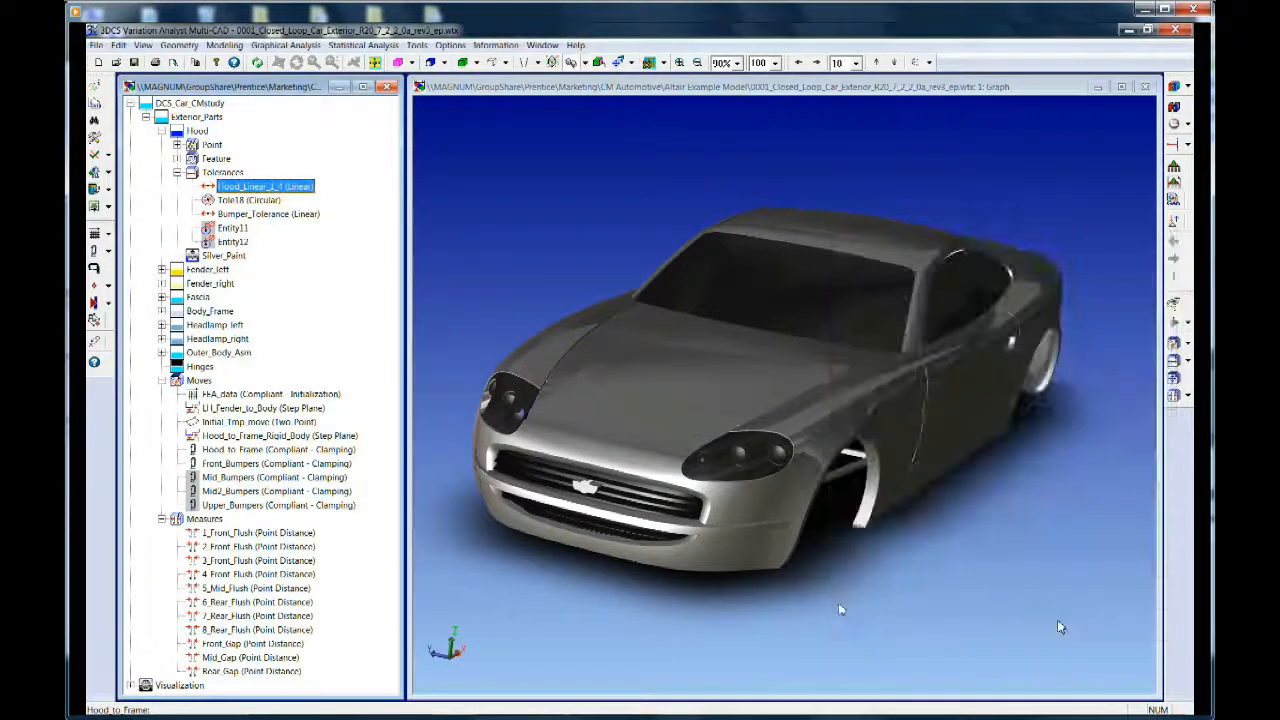
Display the points and directions of the hood's Tole18 circular tolerance and view them from the front of the car
{"action": "left_click", "coordinate": [252, 202]}
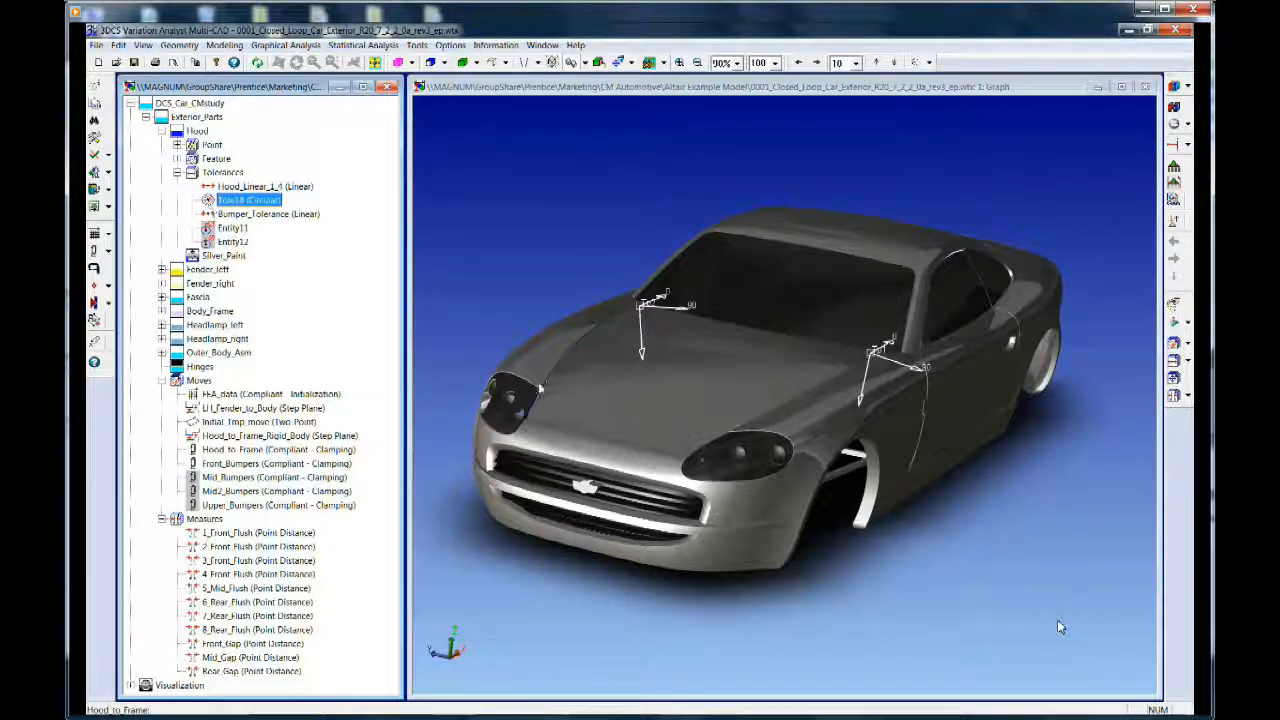
{"action": "left_click", "coordinate": [702, 487]}
{"action": "middle_click_drag", "start_coordinate": [745, 520], "coordinate": [859, 564]}
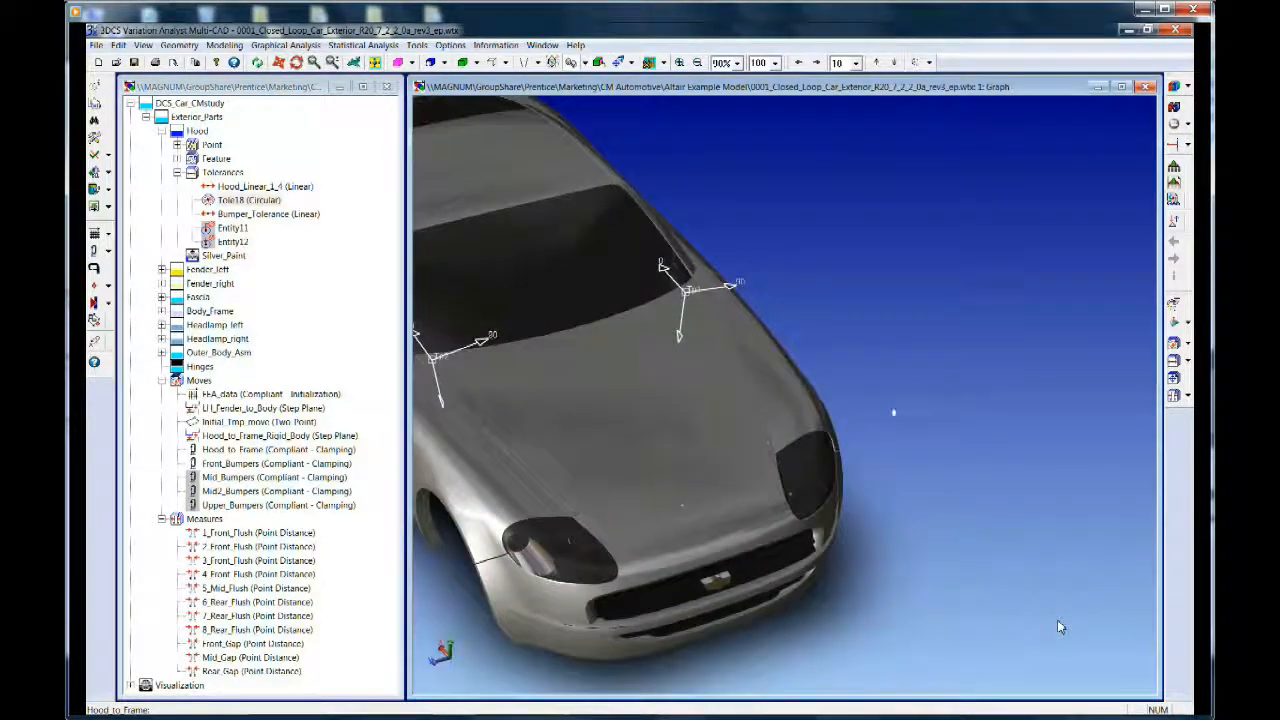
{"action": "right_click", "coordinate": [702, 525]}
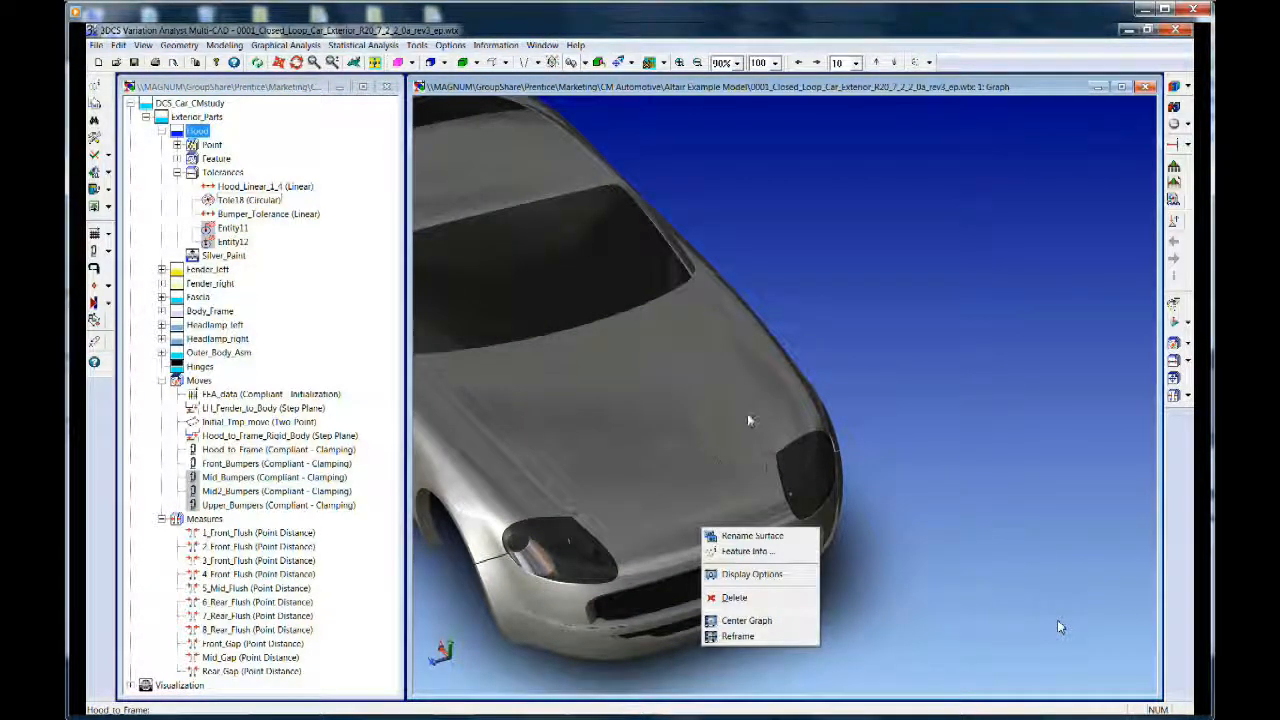
{"action": "left_click", "coordinate": [919, 375]}
Animate the deviated builds, watch how the hood varies against the fender and headlamp, and close the animation
{"action": "scroll", "coordinate": [884, 293], "scroll_direction": "up", "scroll_amount": 5}
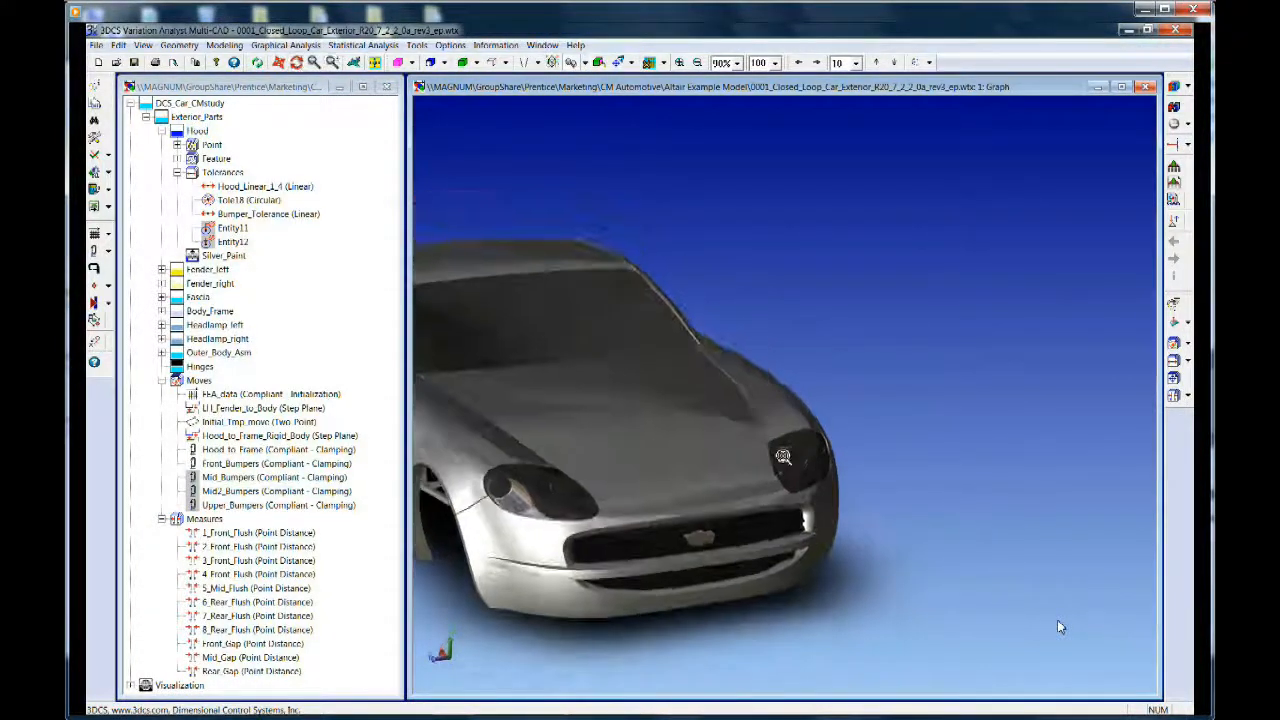
{"action": "scroll", "coordinate": [884, 293], "scroll_direction": "up", "scroll_amount": 4}
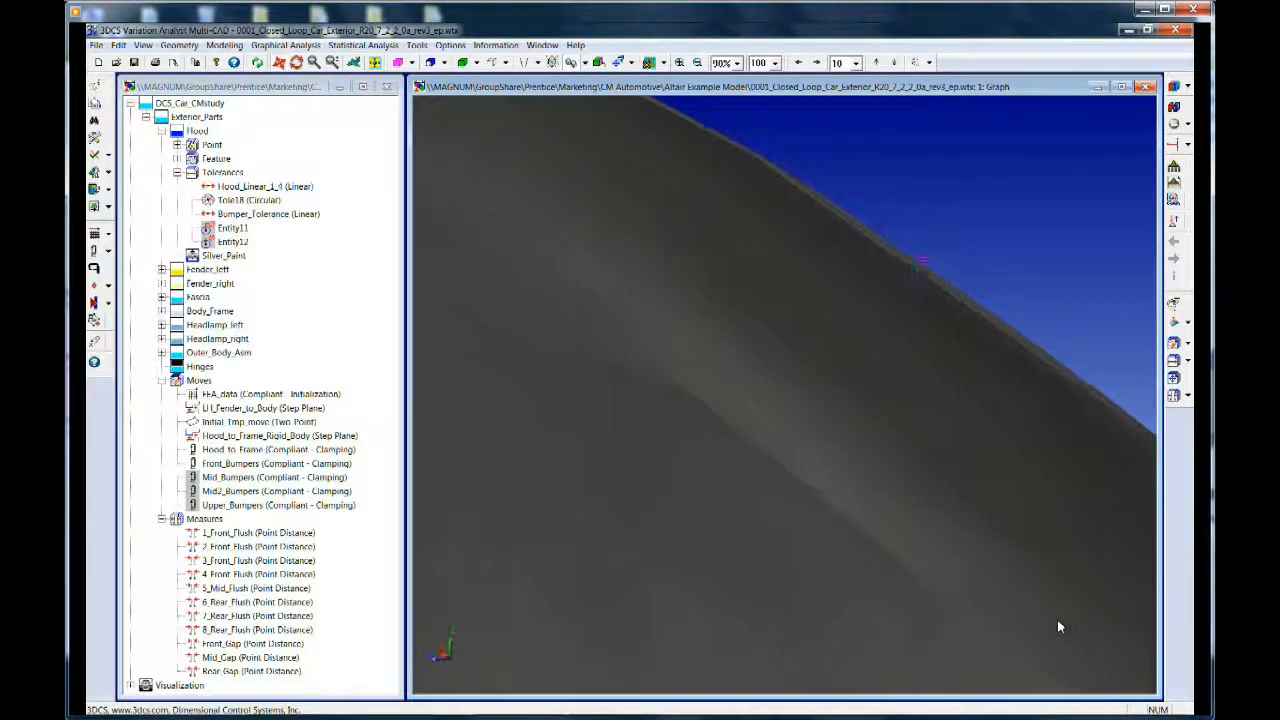
{"action": "middle_click_drag", "start_coordinate": [930, 431], "coordinate": [948, 671]}
{"action": "middle_click_drag", "start_coordinate": [780, 570], "coordinate": [983, 357]}
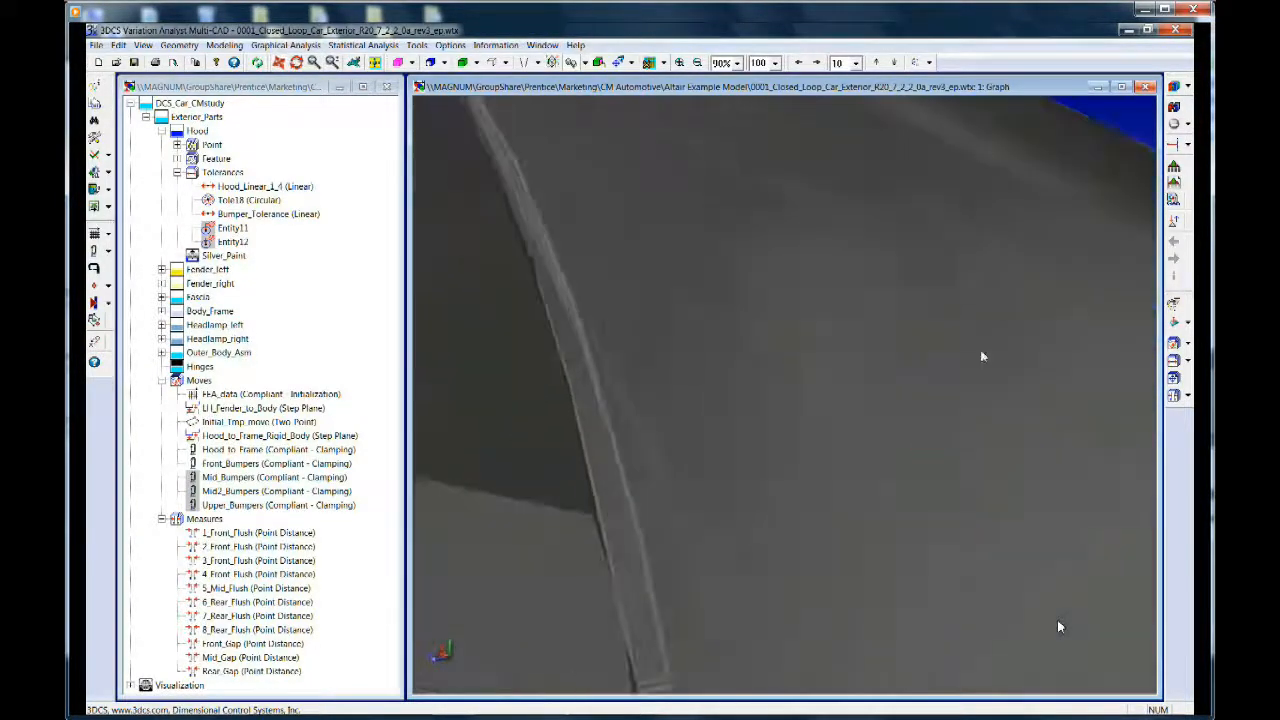
{"action": "middle_click_drag", "start_coordinate": [896, 456], "coordinate": [1040, 327]}
{"action": "middle_click_drag", "start_coordinate": [889, 463], "coordinate": [940, 424]}
{"action": "left_click", "coordinate": [1178, 91]}
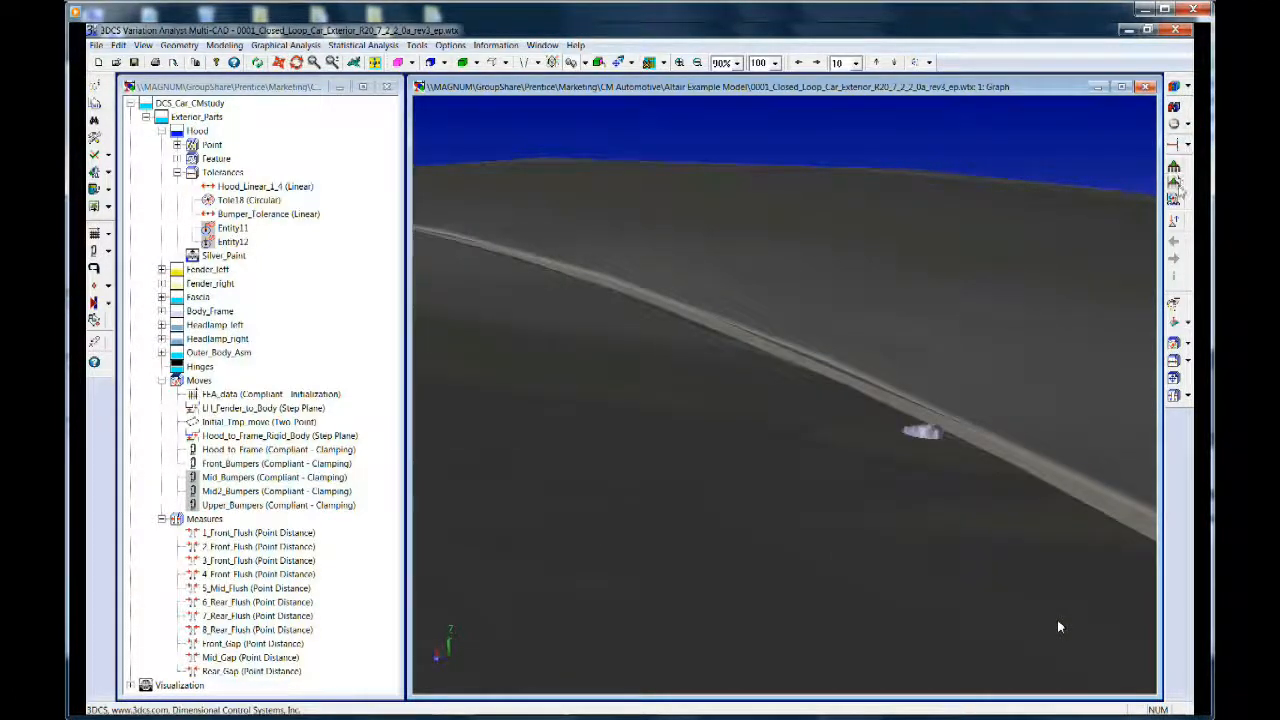
{"action": "left_click", "coordinate": [1176, 147]}
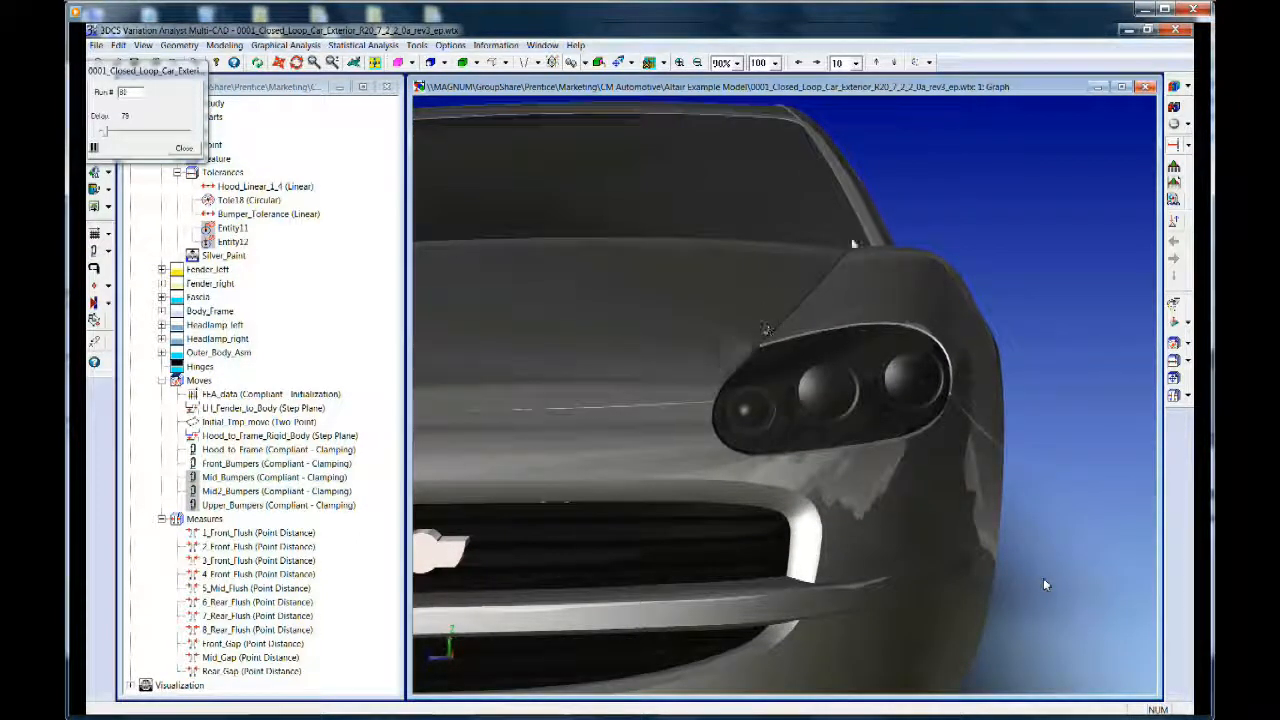
{"action": "left_click", "coordinate": [190, 149]}
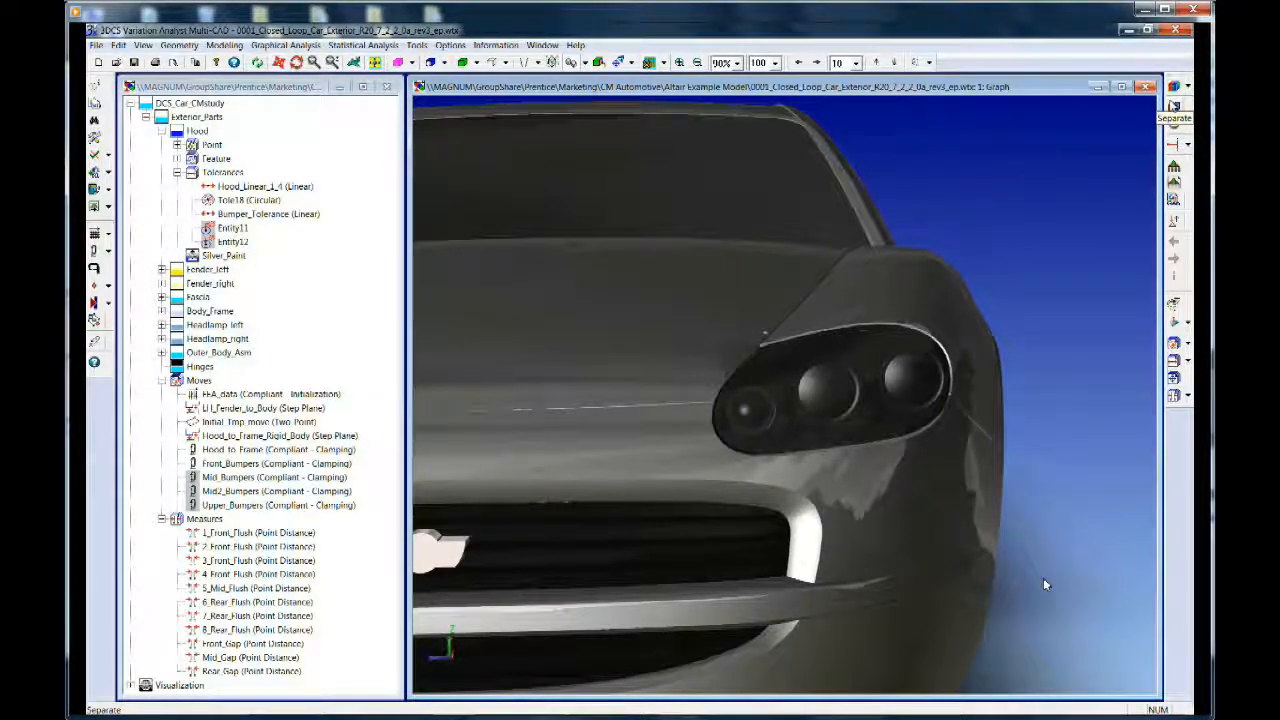
Display the Mid_Bumpers move and the flush measures from 1_Front_Flush to 8_Rear_Flush on the nominally built car
{"action": "middle_click_drag", "start_coordinate": [661, 397], "coordinate": [794, 606]}
{"action": "middle_click_drag", "start_coordinate": [837, 467], "coordinate": [762, 505]}
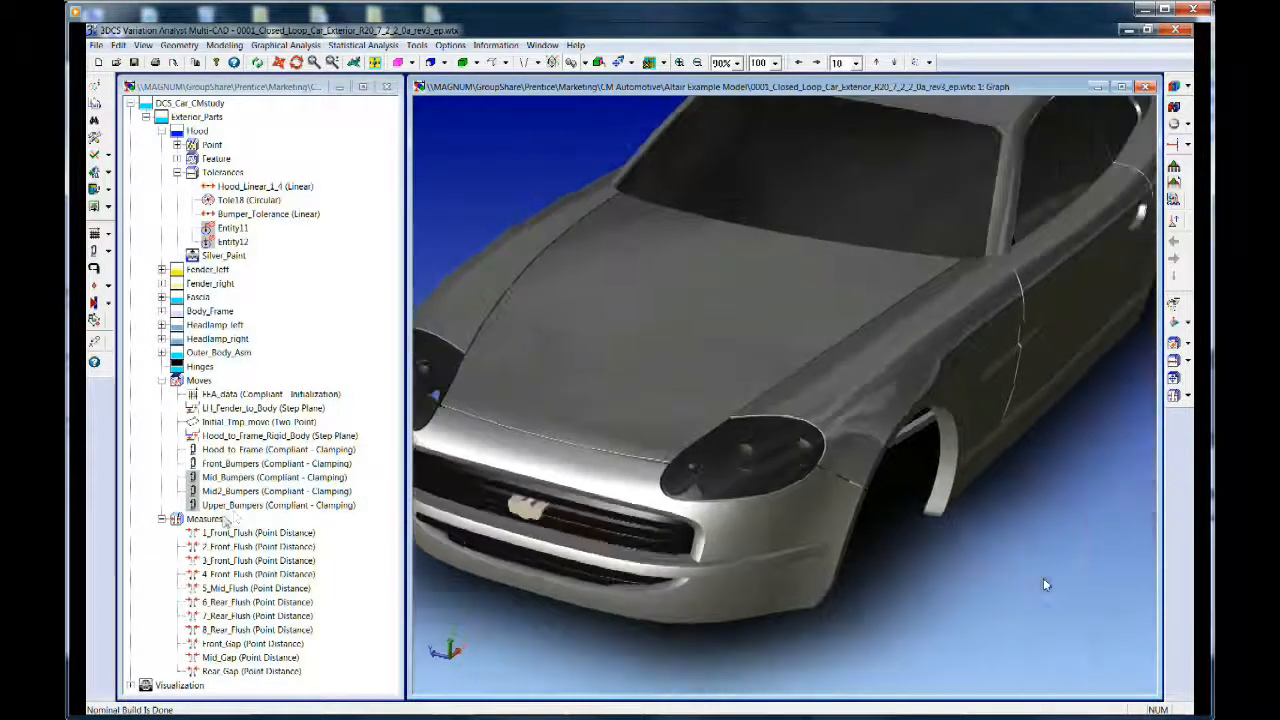
{"action": "left_click", "coordinate": [268, 477]}
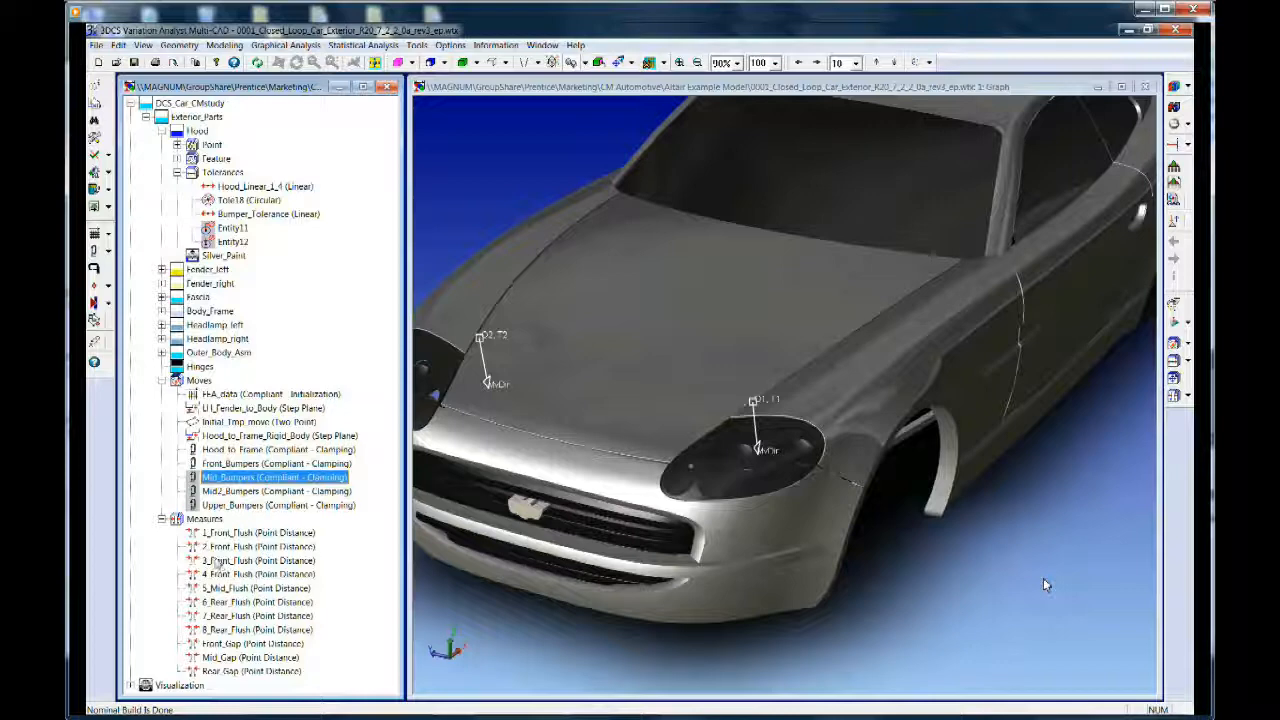
{"action": "left_click", "coordinate": [245, 532]}
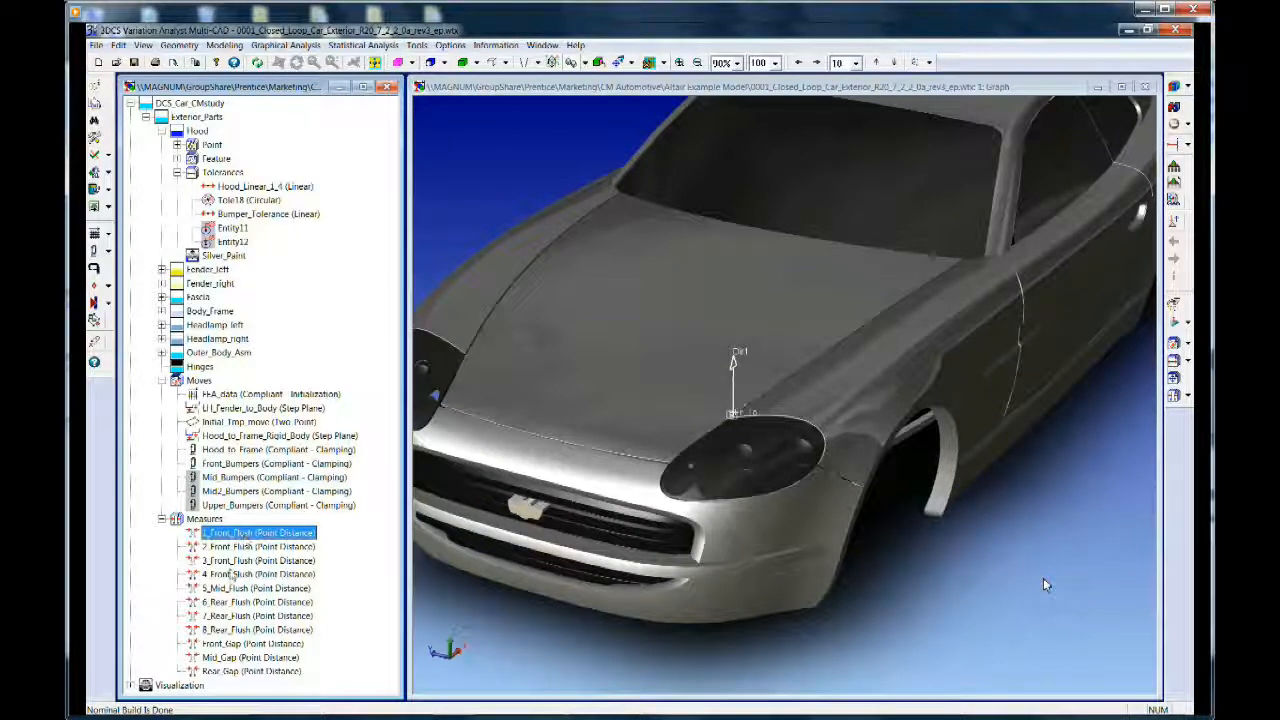
{"action": "left_click", "coordinate": [232, 630], "text": "shift"}
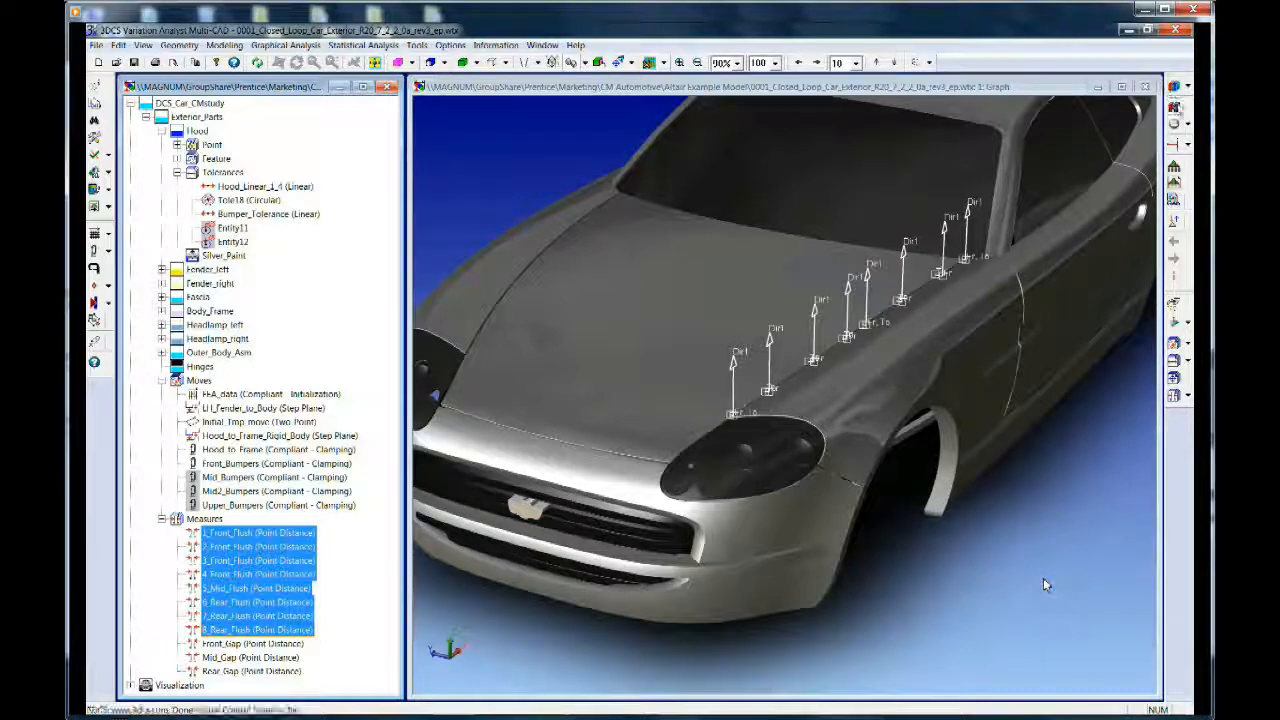
Separate the parts and display the measures 1_Front_Flush through 8_Rear_Flush between the hood and left fender
{"action": "left_click", "coordinate": [702, 650]}
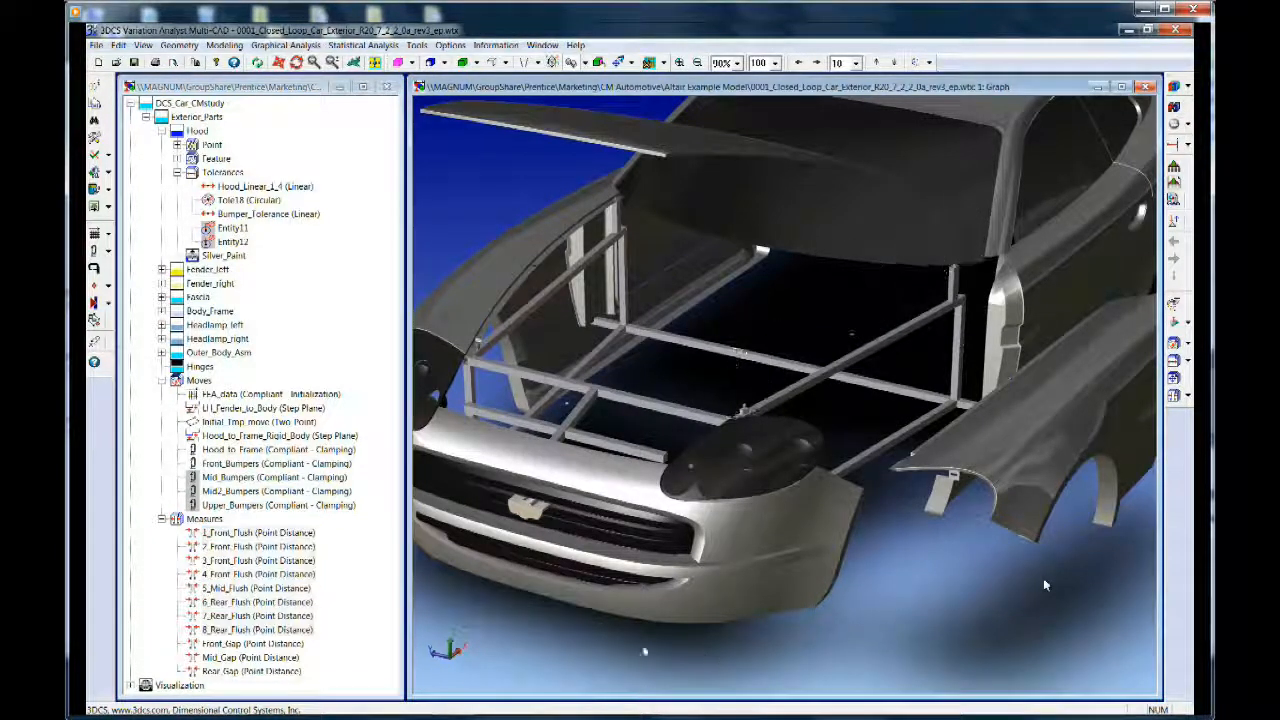
{"action": "left_click", "coordinate": [220, 534]}
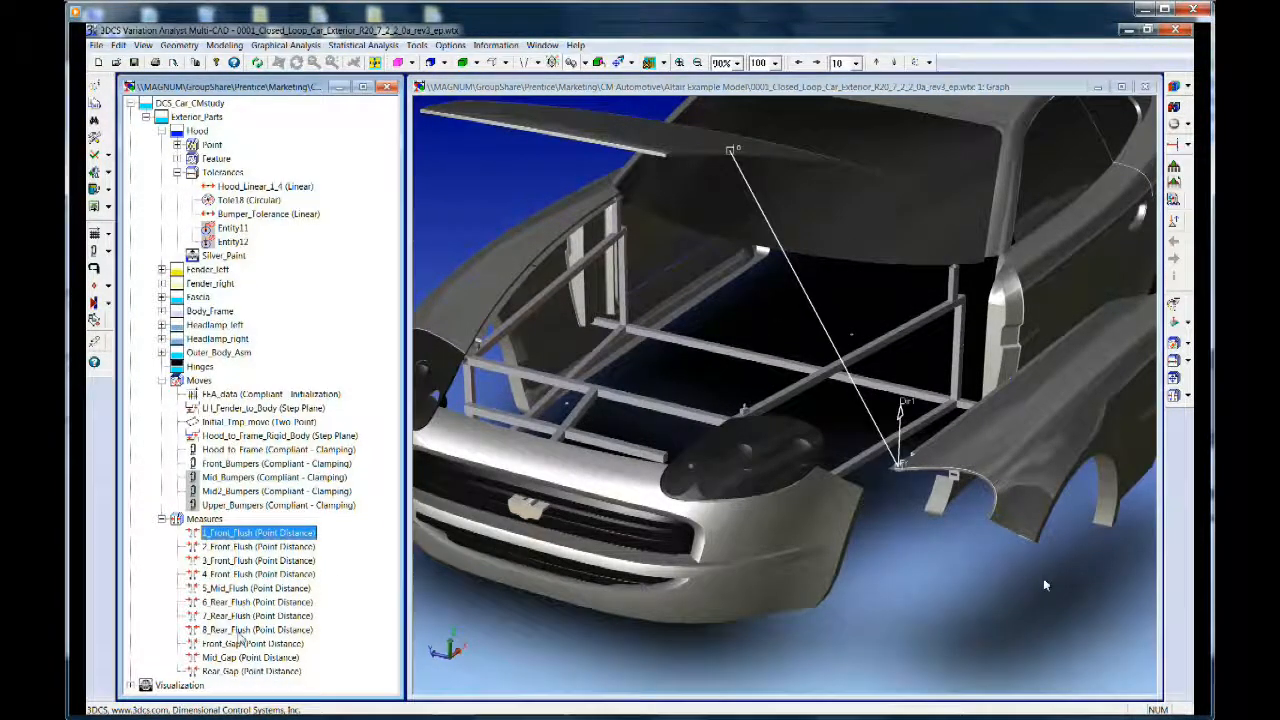
{"action": "left_click", "coordinate": [245, 630], "text": "shift"}
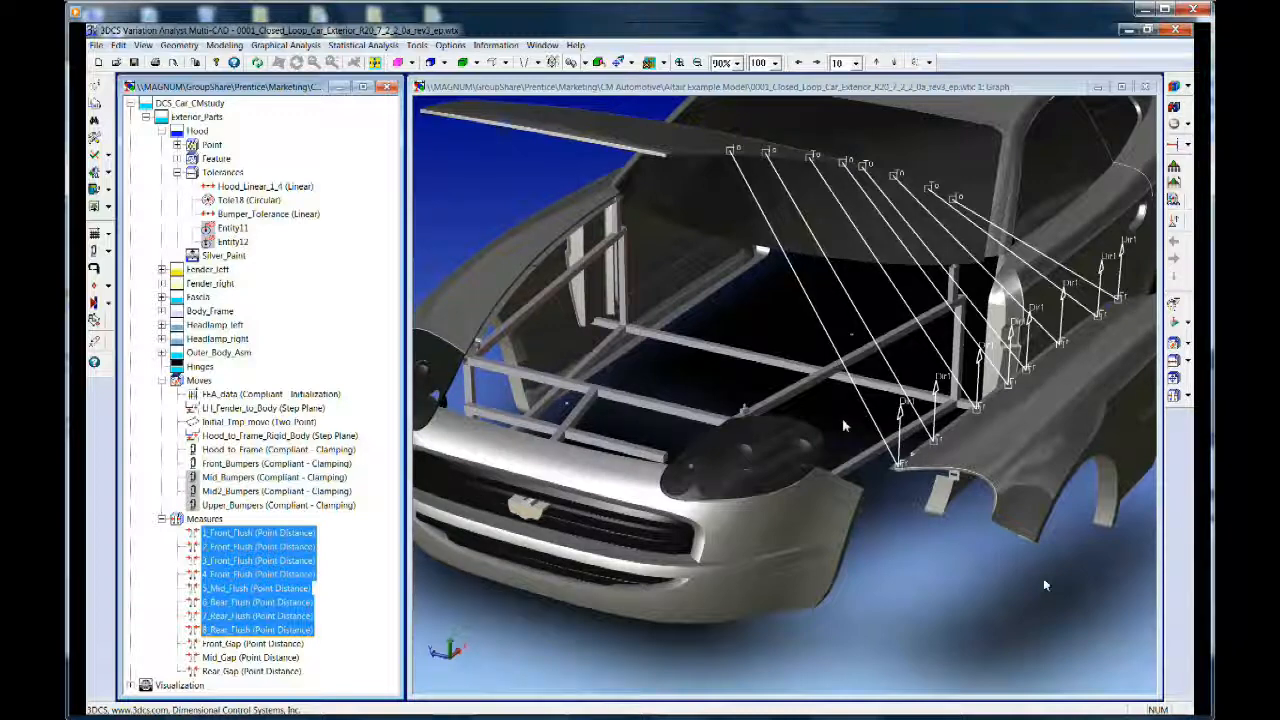
Review the definition of the 1_Front_Flush point distance measure and show its features on the separated parts
{"action": "double_click", "coordinate": [287, 535]}
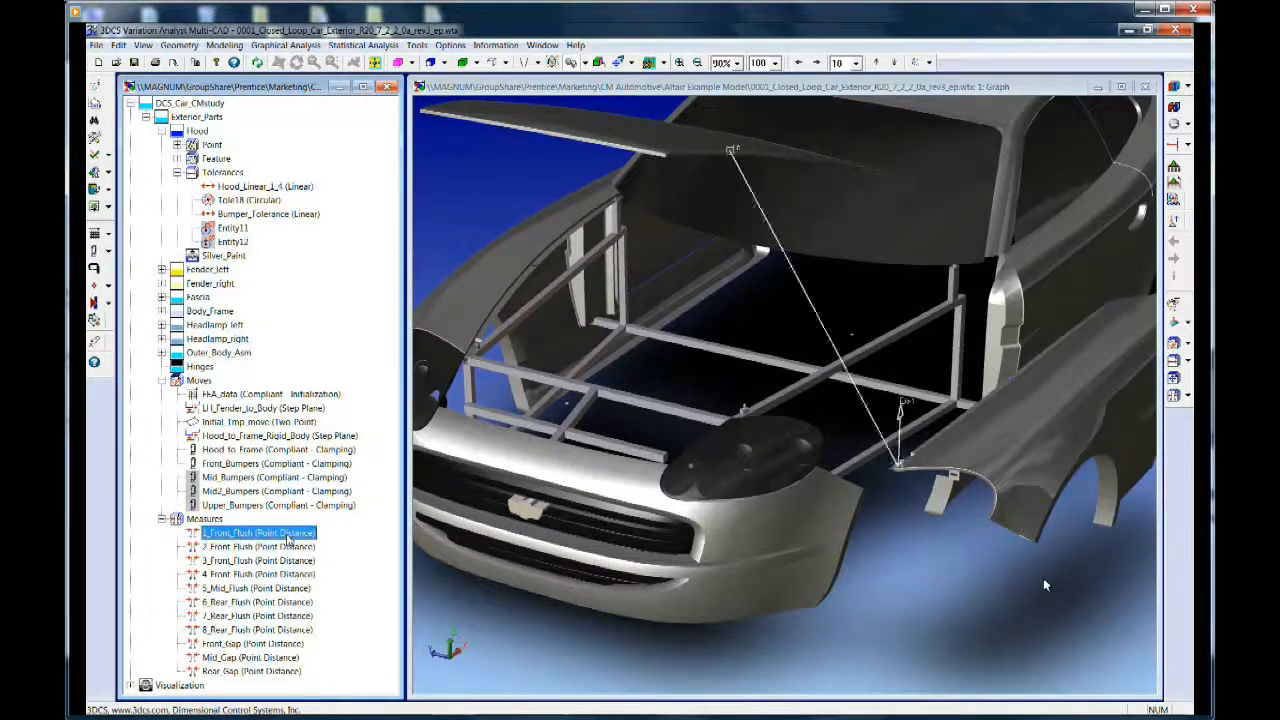
{"action": "left_click_drag", "start_coordinate": [715, 176], "coordinate": [598, 295]}
{"action": "left_click", "coordinate": [388, 647]}
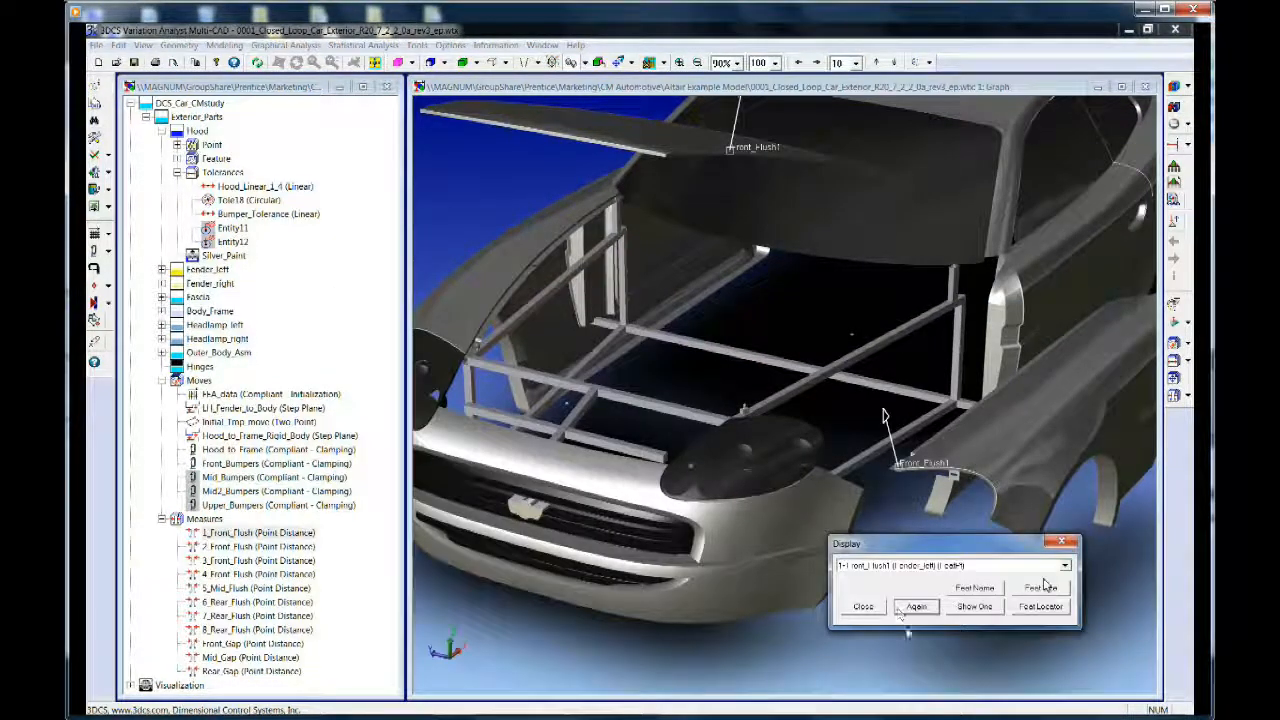
{"action": "left_click", "coordinate": [863, 606]}
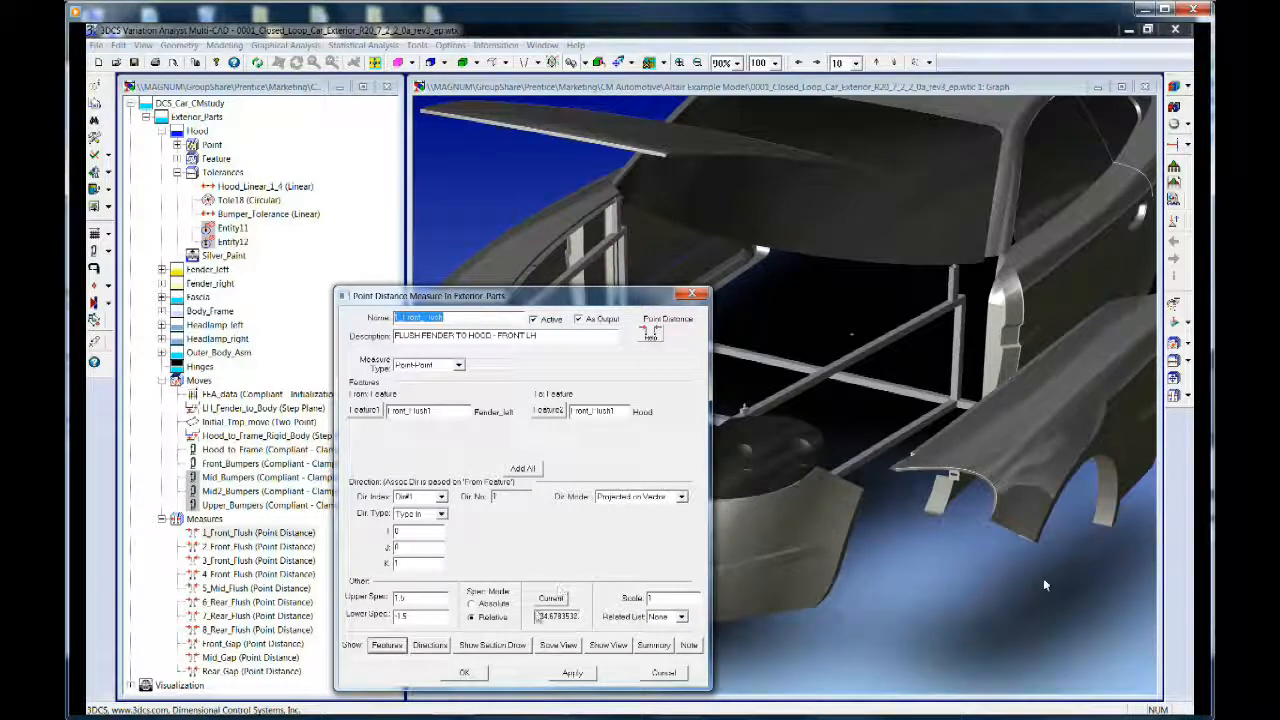
Calculate the 1_Front_Flush measure's current value for the separated parts and for the nominal build, and close its definition
{"action": "left_click", "coordinate": [551, 600]}
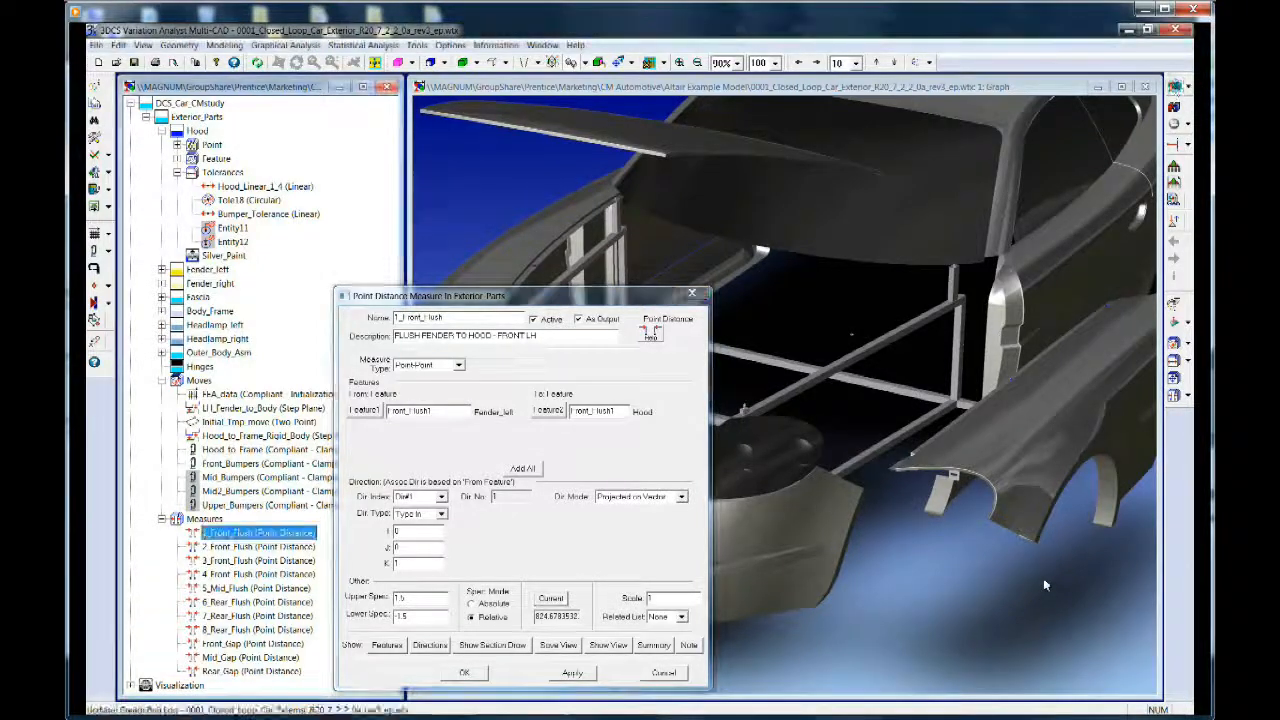
{"action": "left_click", "coordinate": [551, 598]}
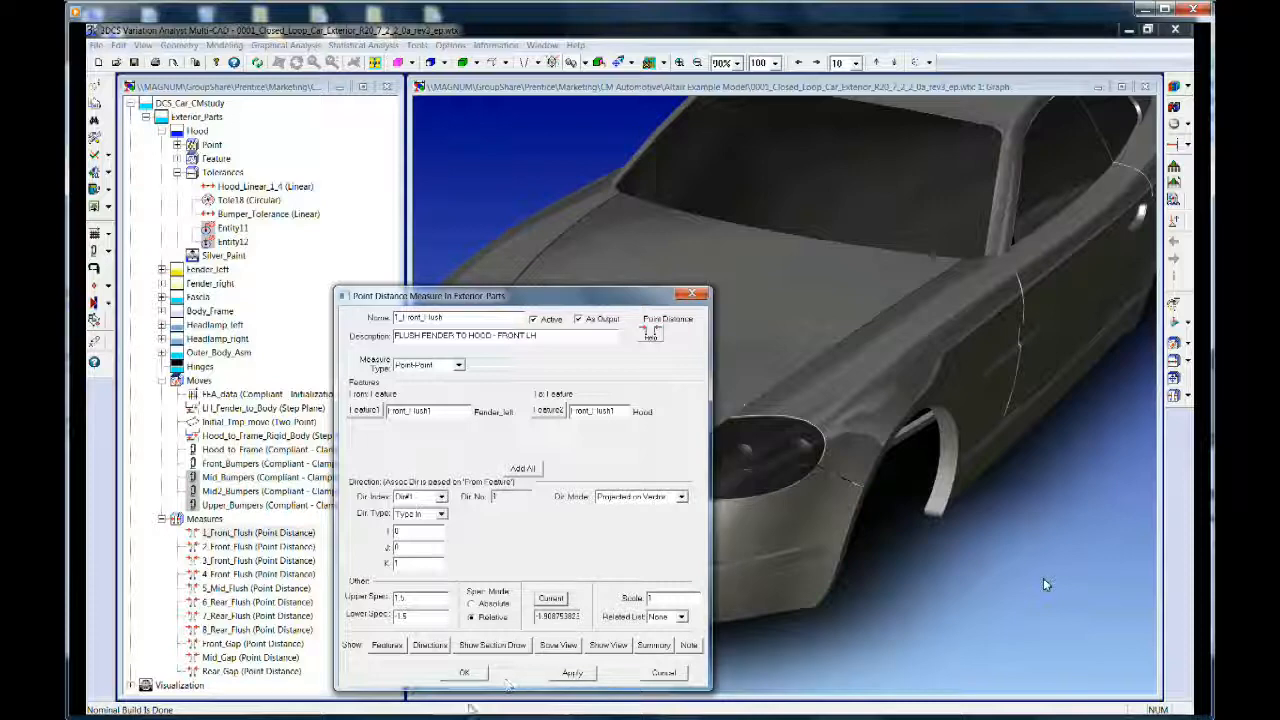
{"action": "left_click", "coordinate": [476, 675]}
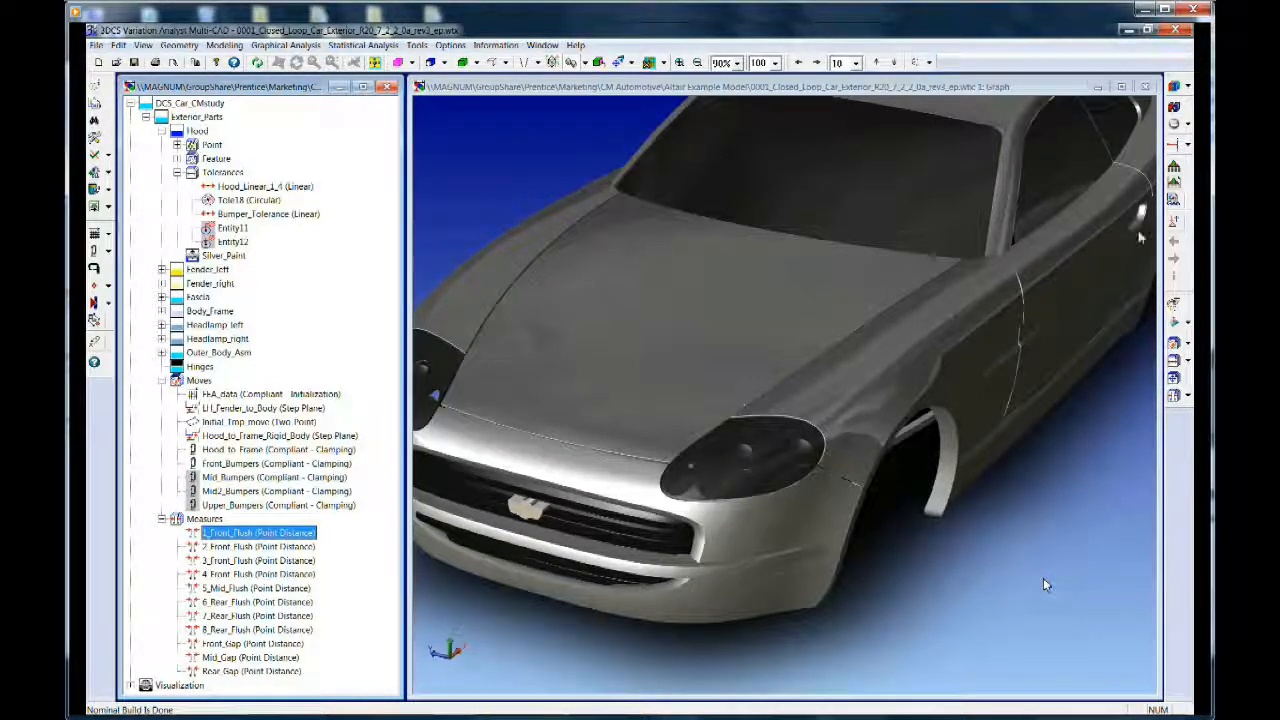
Validate the model and run the simulation with 1000 total runs, including the sensitivity analysis
{"action": "left_click", "coordinate": [1174, 169]}
{"action": "left_click", "coordinate": [617, 415]}
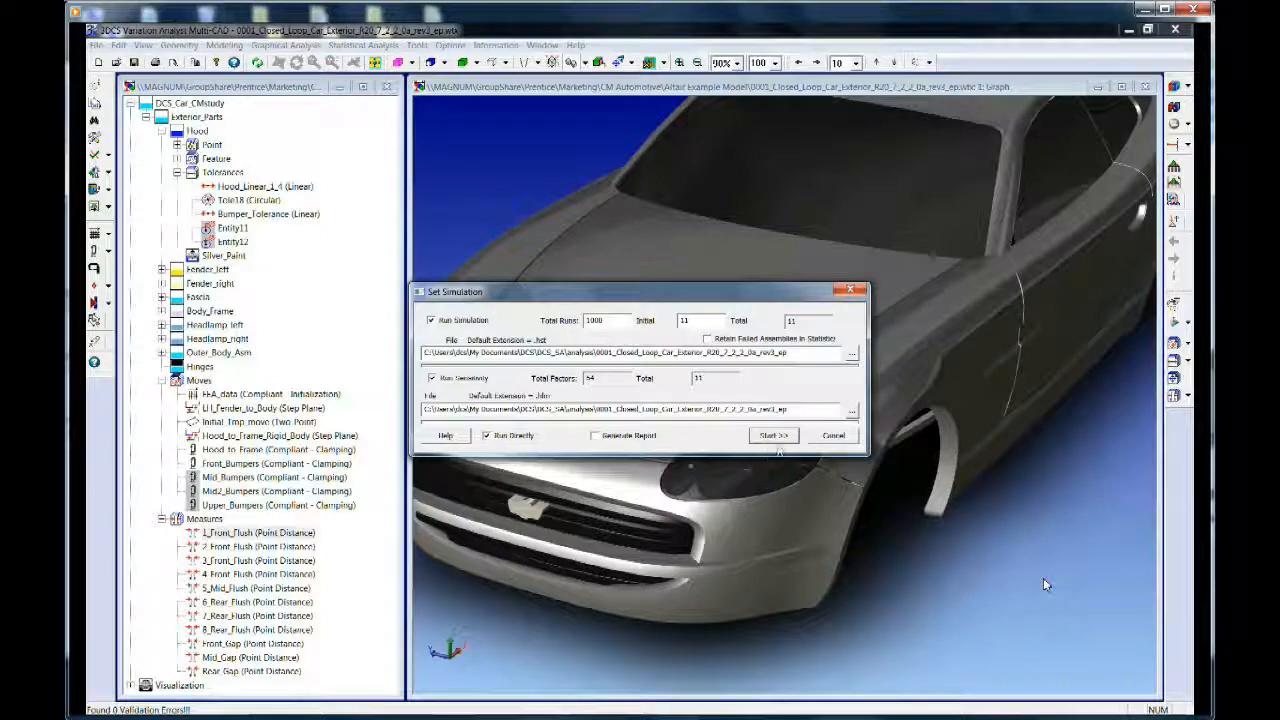
{"action": "left_click", "coordinate": [770, 436]}
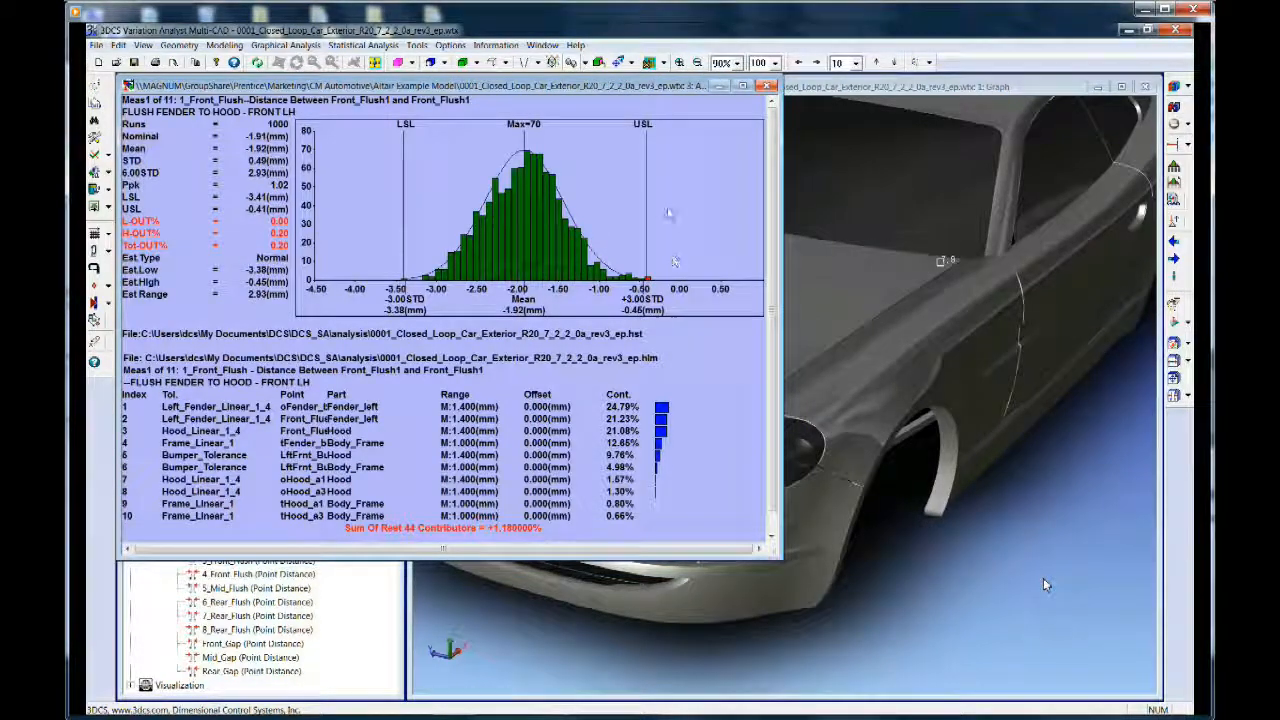
Examine the 1_Front_Flush histogram and contributor list, comparing them with the contributor locations marked on the car
{"action": "left_click_drag", "start_coordinate": [677, 86], "coordinate": [691, 146]}
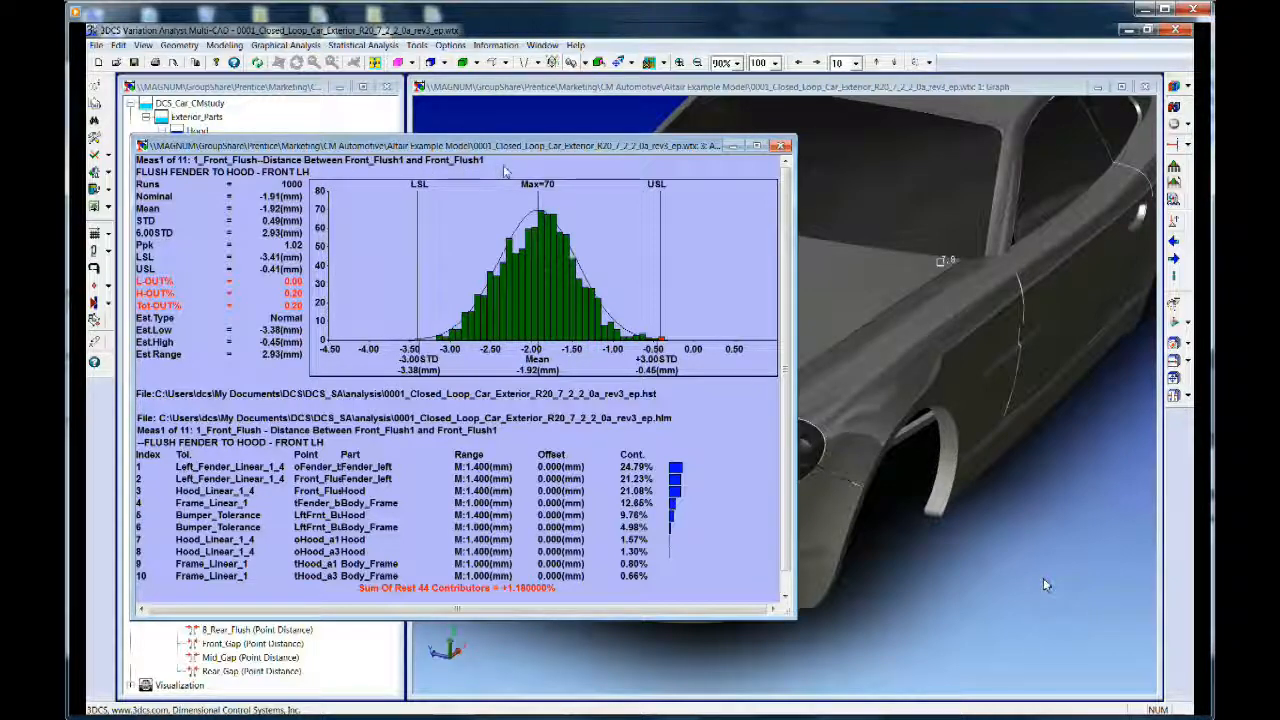
{"action": "left_click_drag", "start_coordinate": [565, 146], "coordinate": [409, 223]}
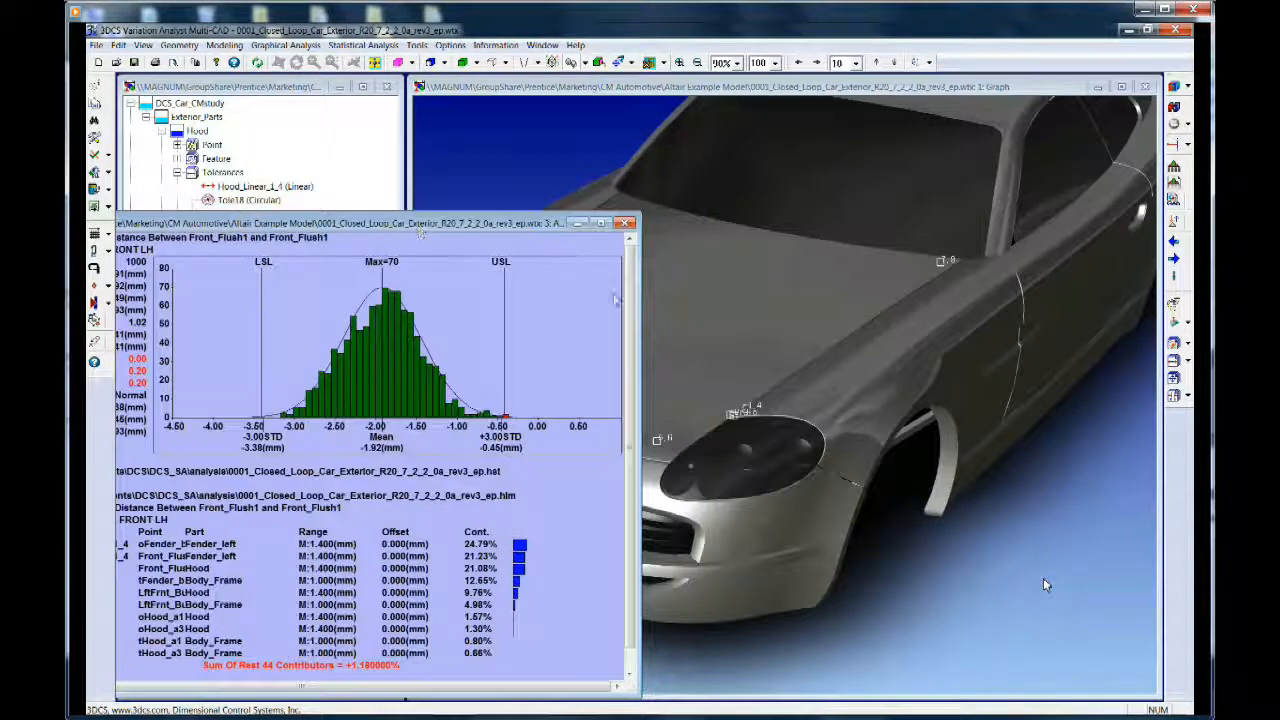
{"action": "left_click_drag", "start_coordinate": [527, 215], "coordinate": [660, 143]}
{"action": "left_click_drag", "start_coordinate": [502, 148], "coordinate": [582, 129]}
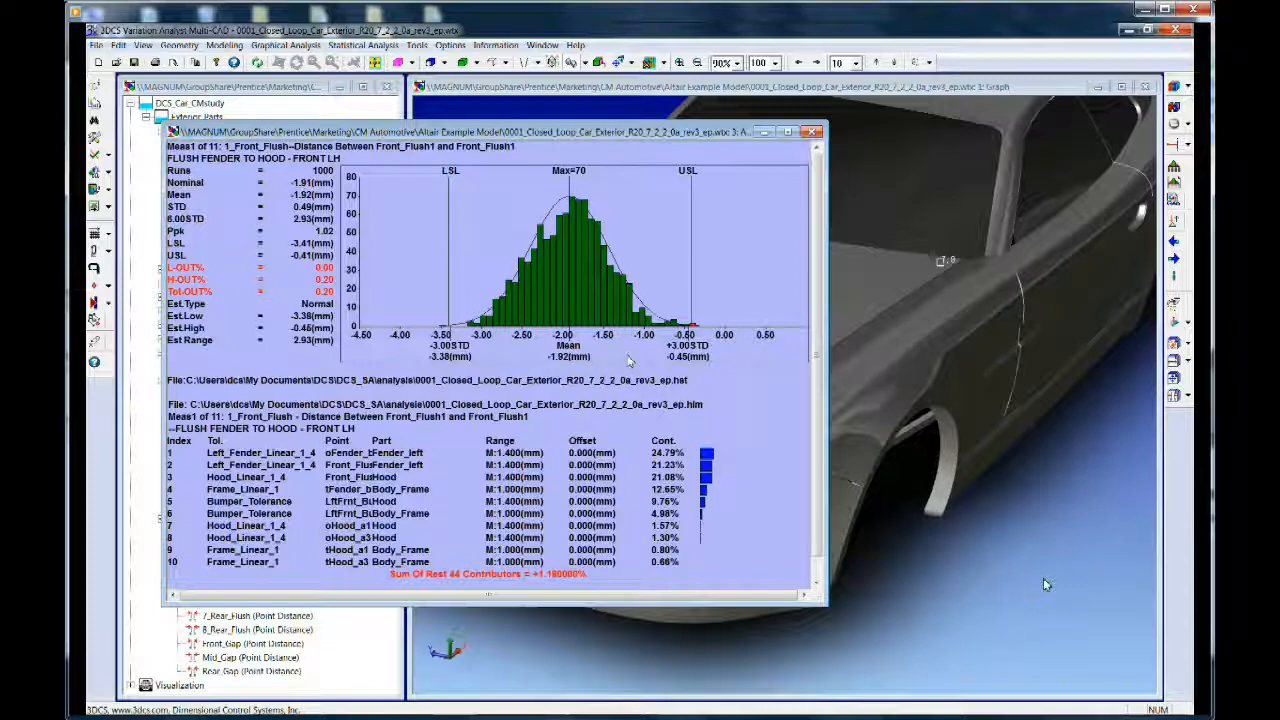
{"action": "left_click_drag", "start_coordinate": [684, 136], "coordinate": [312, 240]}
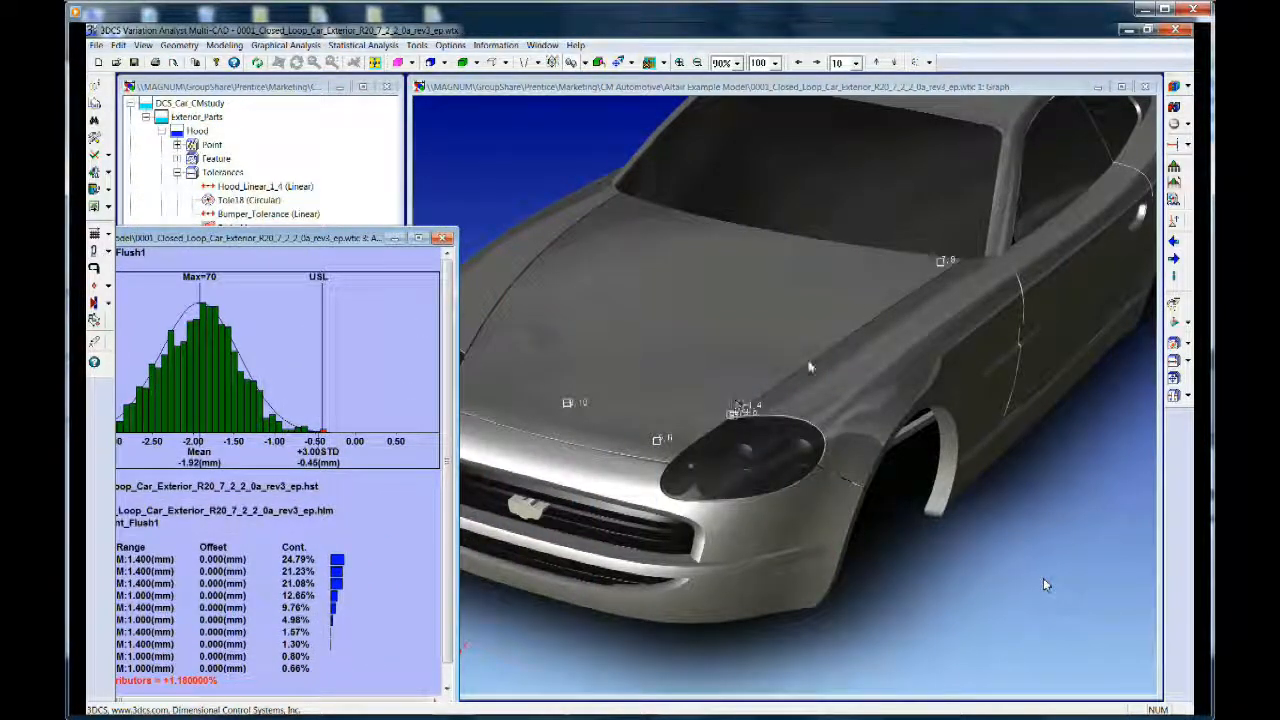
{"action": "left_click_drag", "start_coordinate": [313, 240], "coordinate": [755, 153]}
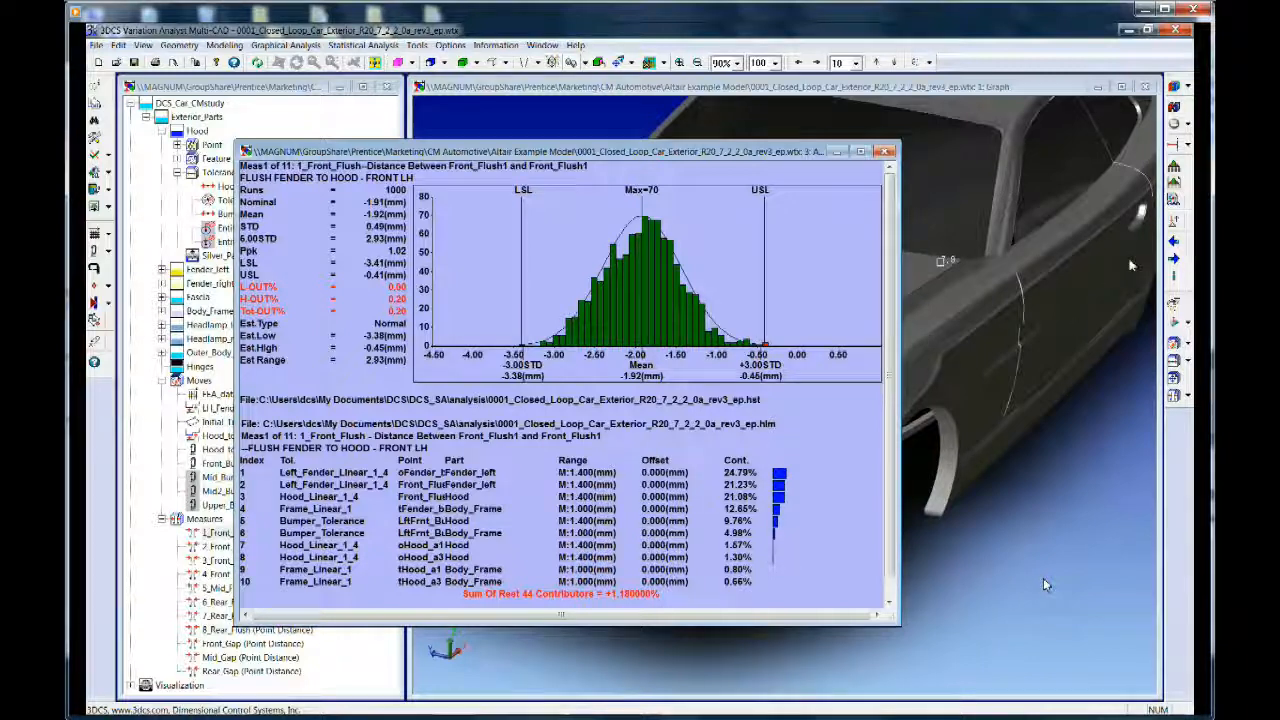
Step through the analysis results up to 8_Rear_Flush, checking the contributor locations on the car, and close the results
{"action": "left_click", "coordinate": [1175, 260]}
{"action": "left_click", "coordinate": [1175, 259]}
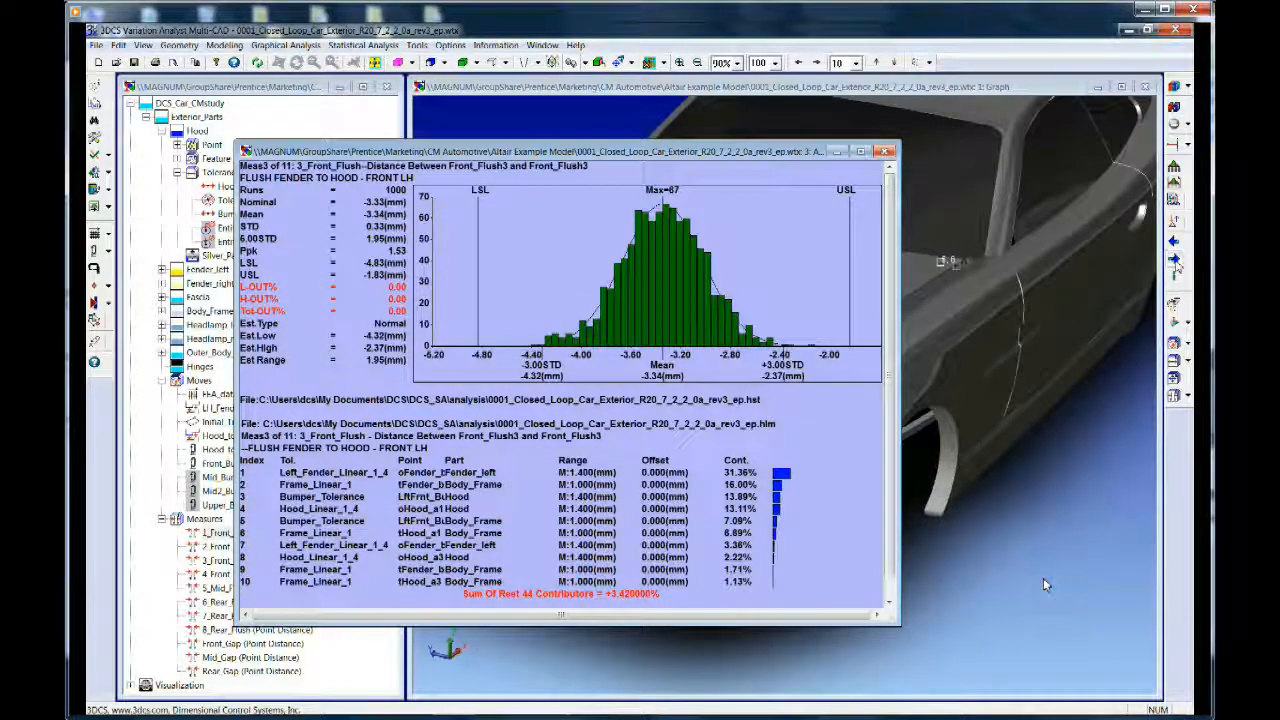
{"action": "left_click", "coordinate": [1175, 259]}
{"action": "left_click_drag", "start_coordinate": [777, 153], "coordinate": [446, 280]}
{"action": "left_click", "coordinate": [1175, 260]}
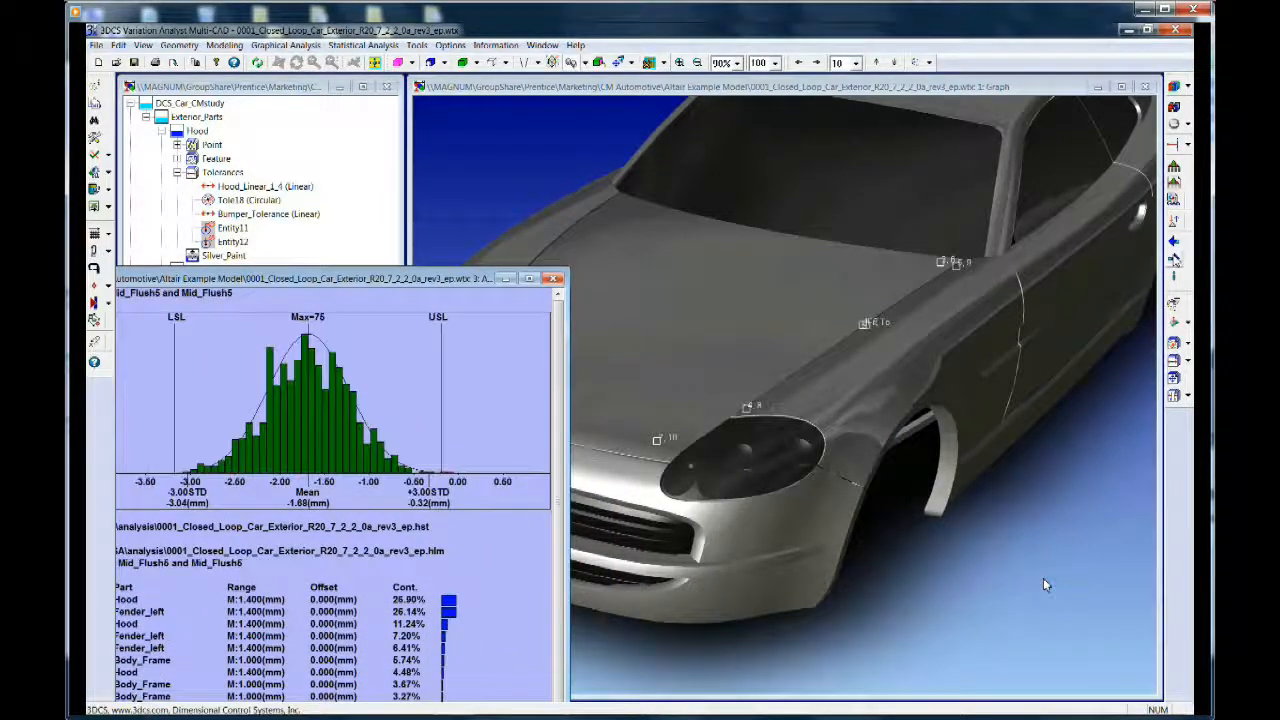
{"action": "left_click", "coordinate": [1175, 260]}
{"action": "left_click", "coordinate": [1175, 260]}
{"action": "left_click", "coordinate": [1175, 260]}
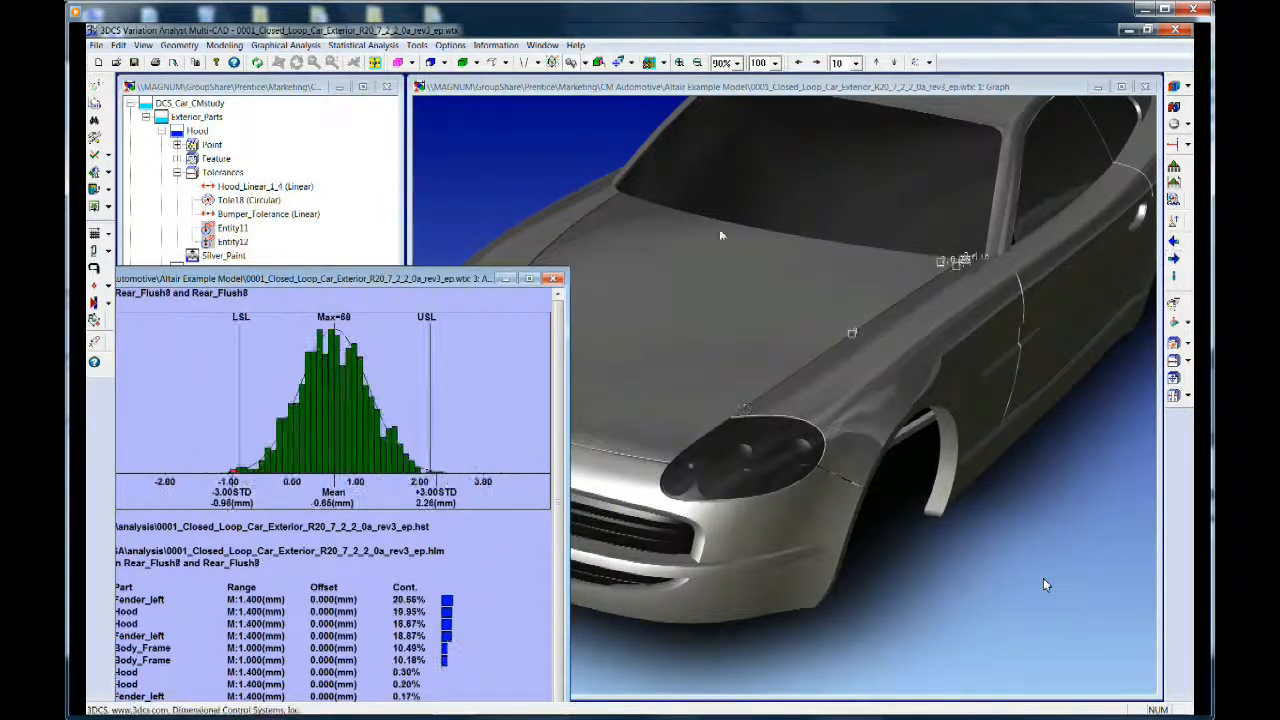
{"action": "left_click_drag", "start_coordinate": [474, 287], "coordinate": [724, 175]}
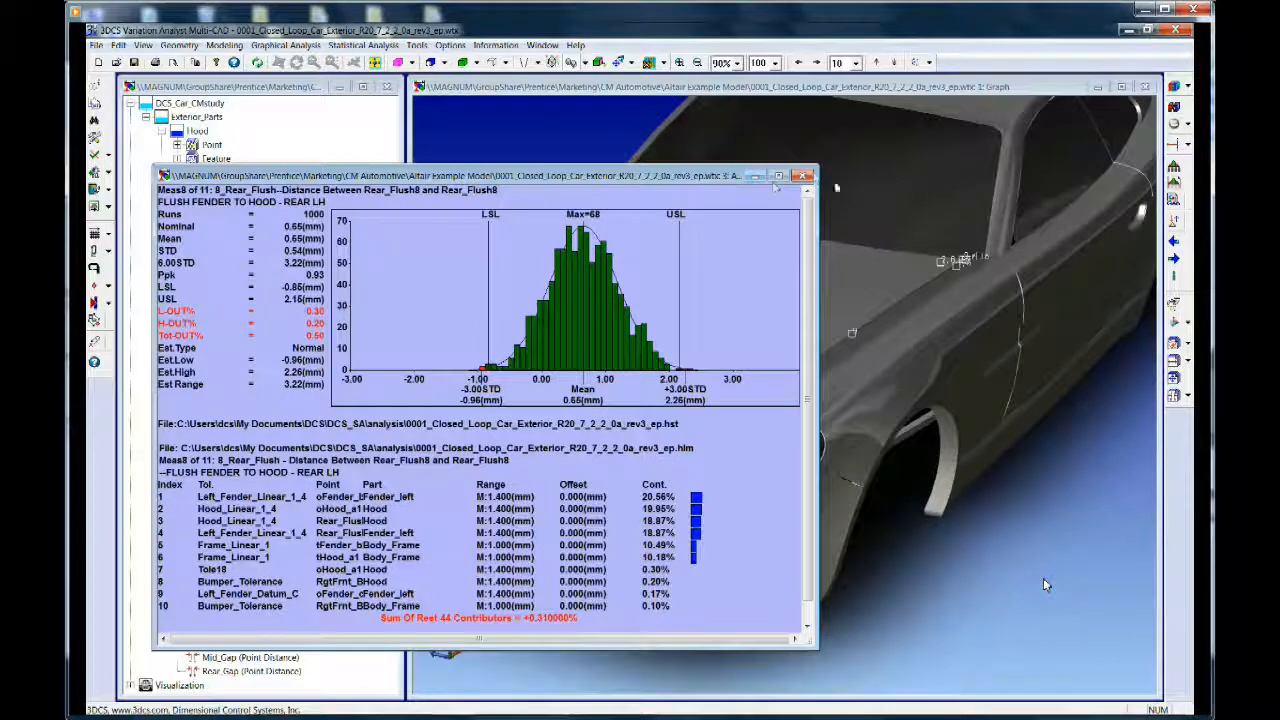
{"action": "left_click", "coordinate": [804, 177]}
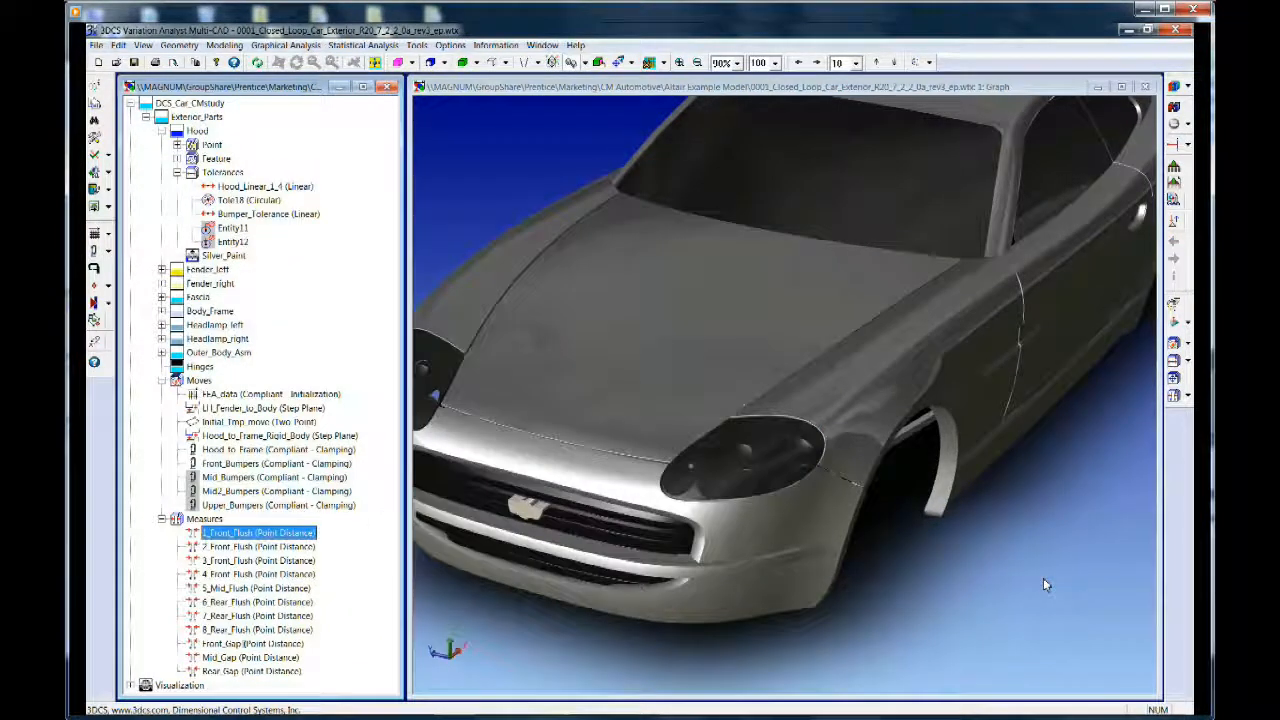
Display the Front_Gap, Mid_Gap and Rear_Gap measures together along the hood-to-fender edge on the car, and clear the selection
{"action": "left_click", "coordinate": [233, 645]}
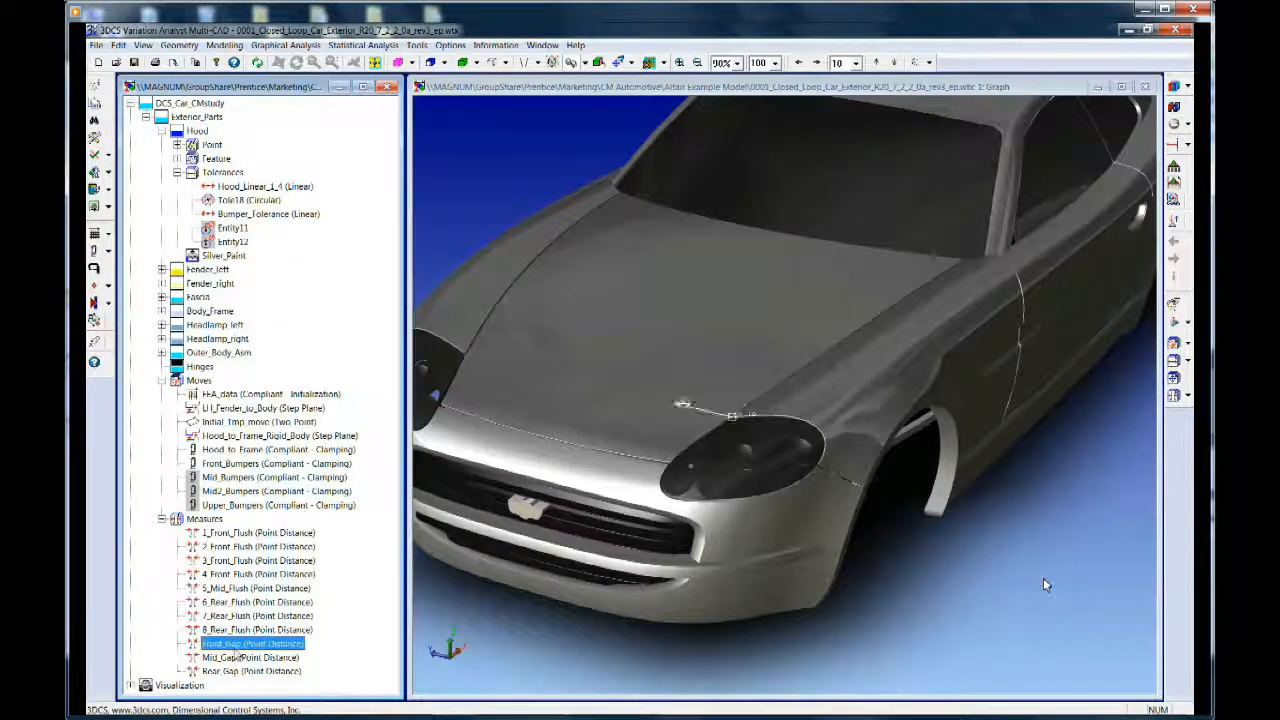
{"action": "left_click", "coordinate": [268, 671]}
{"action": "left_click", "coordinate": [268, 671], "text": "shift"}
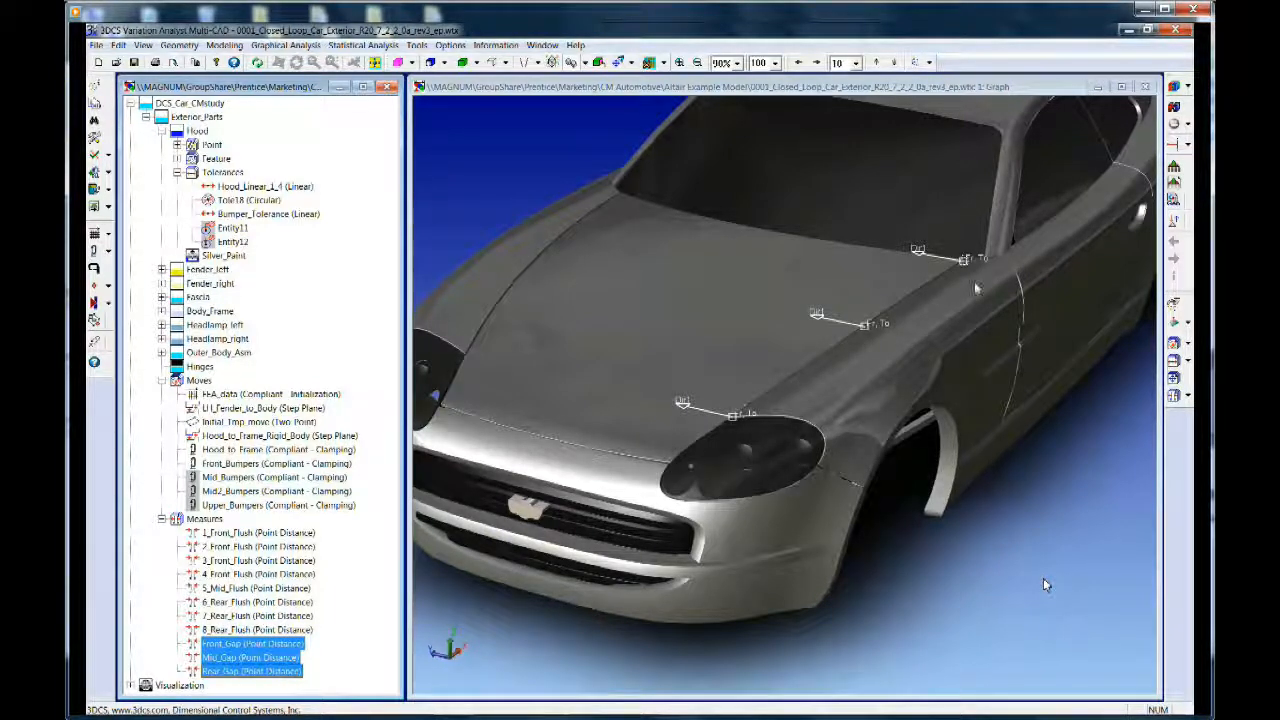
{"action": "left_click", "coordinate": [1042, 510]}
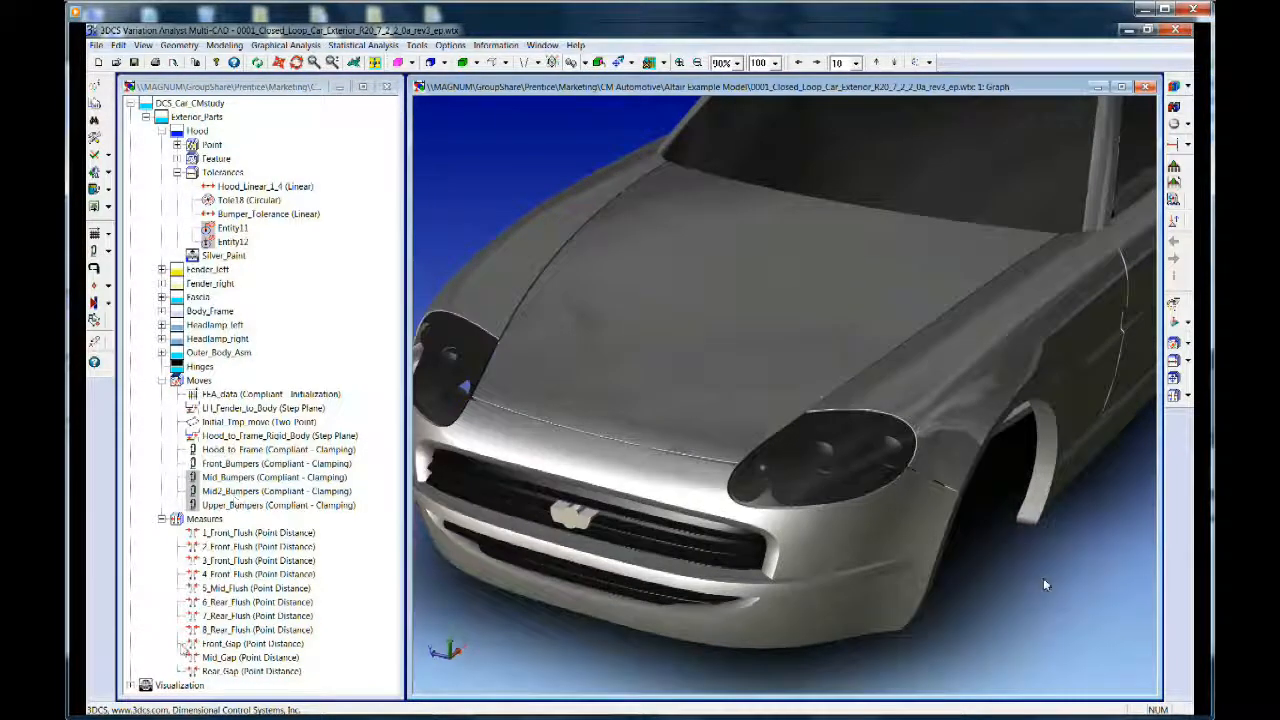
Apply the Red visualization style to the car model and view the repainted body from the front and the side
{"action": "scroll", "coordinate": [564, 423], "scroll_direction": "down", "scroll_amount": 1}
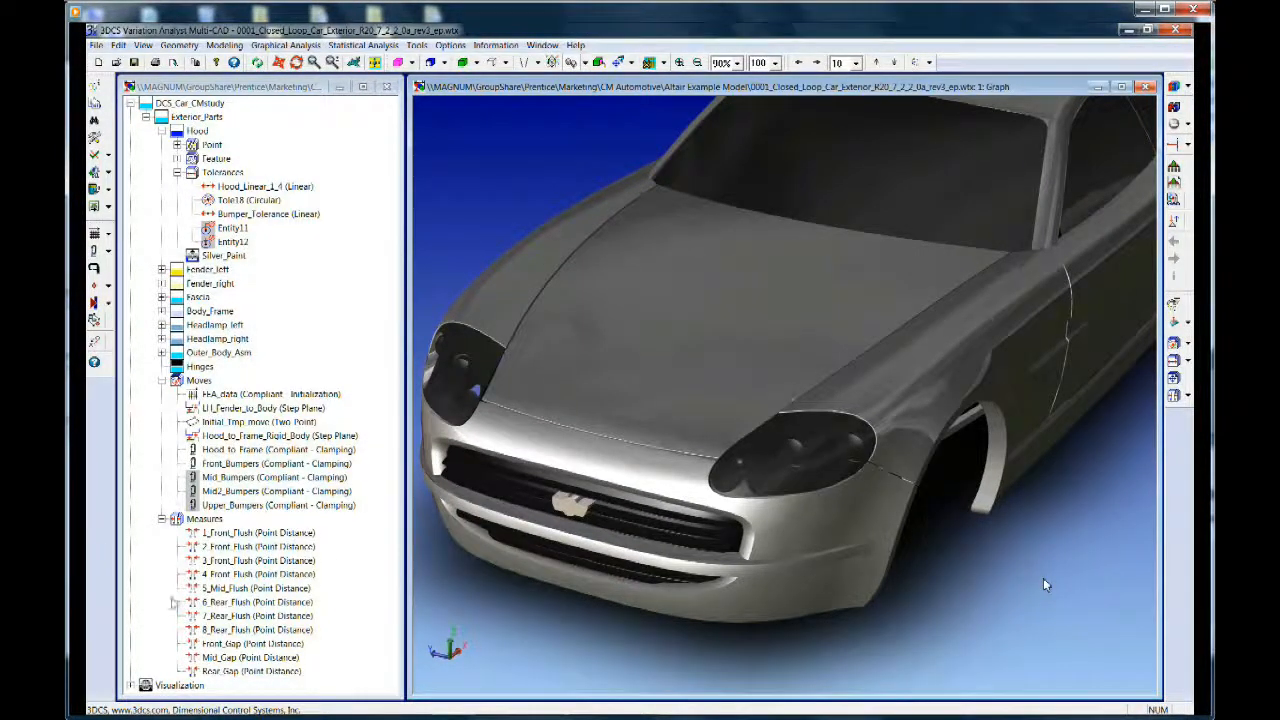
{"action": "left_click", "coordinate": [215, 602]}
{"action": "left_click", "coordinate": [130, 686]}
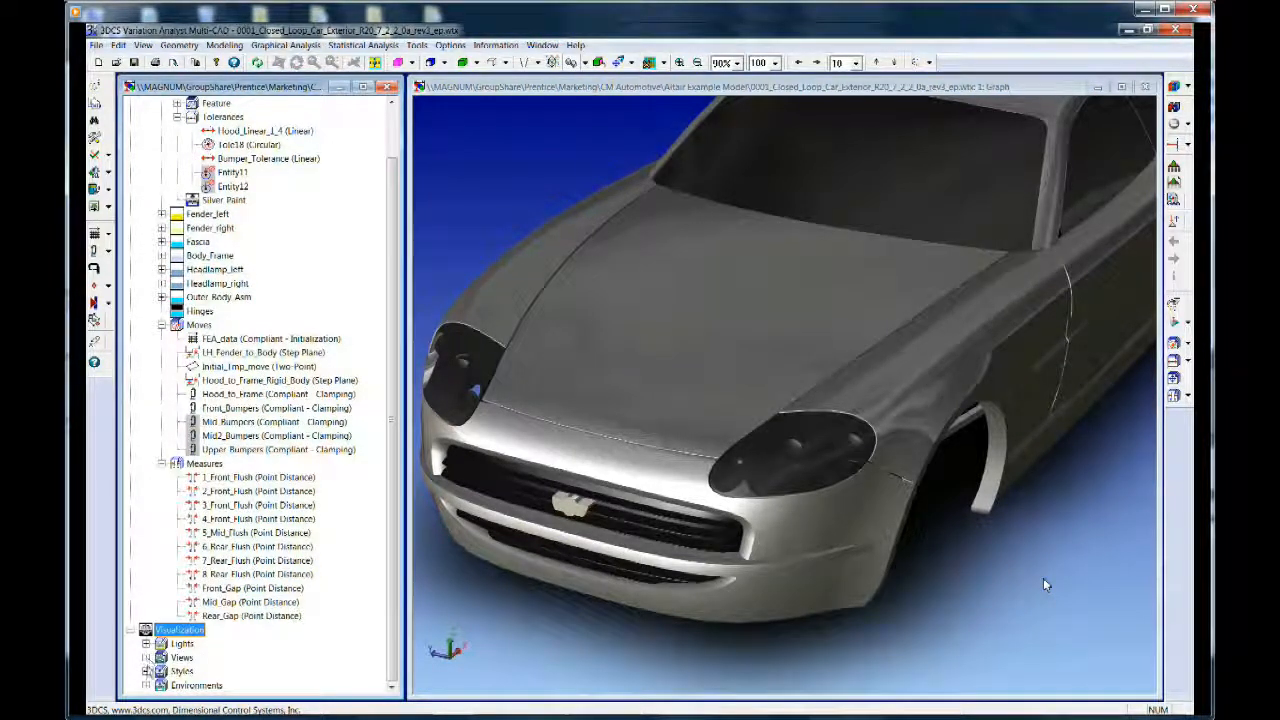
{"action": "left_click", "coordinate": [146, 671]}
{"action": "double_click", "coordinate": [194, 672]}
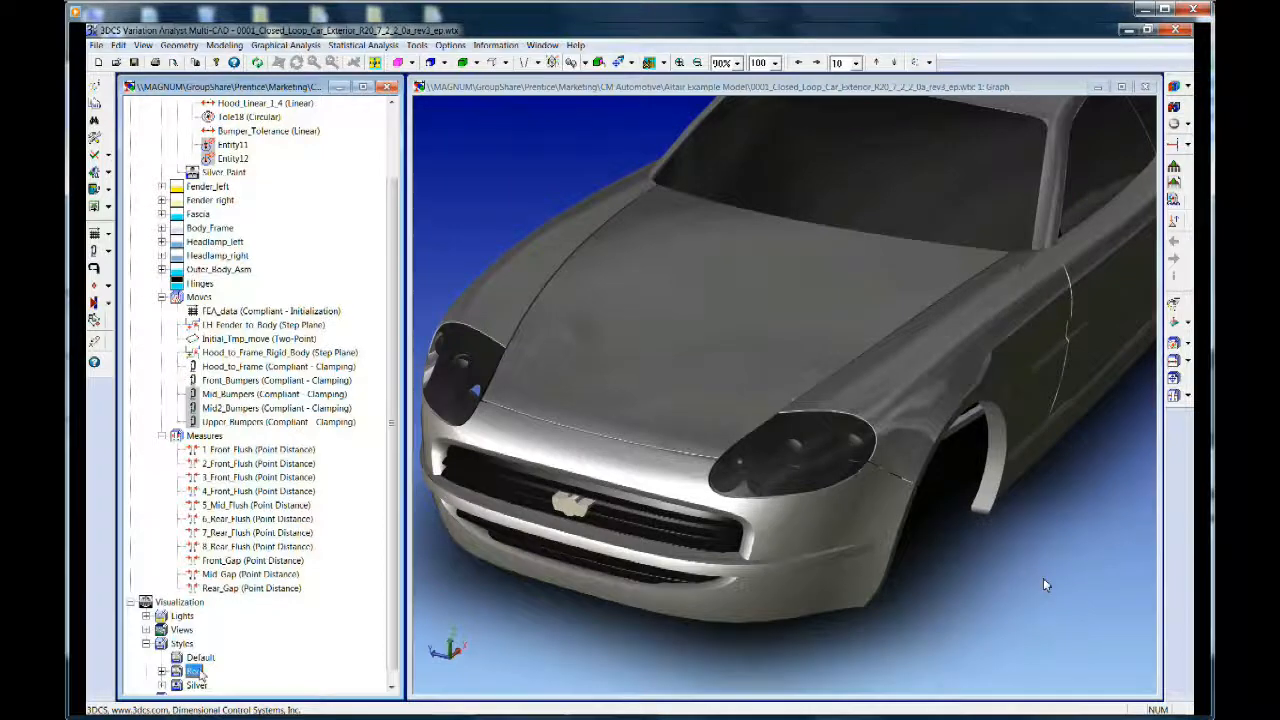
{"action": "left_click", "coordinate": [605, 487]}
{"action": "middle_click_drag", "start_coordinate": [605, 487], "coordinate": [657, 689]}
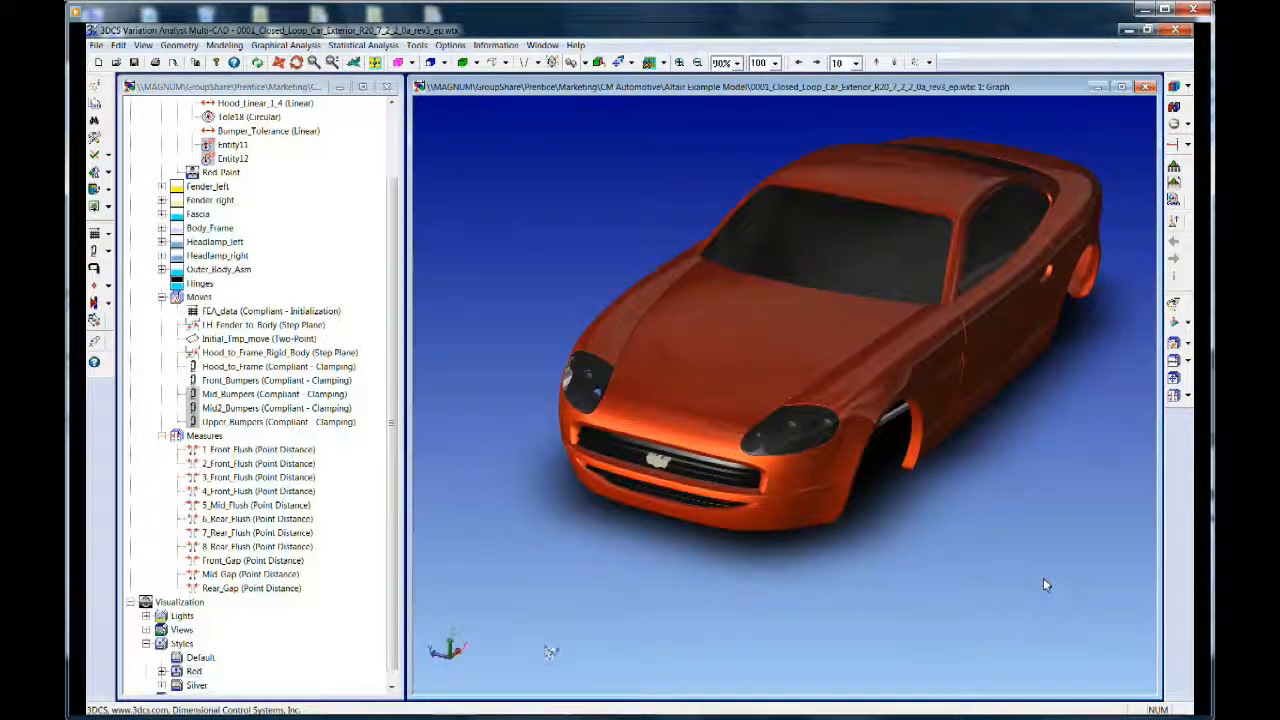
{"action": "middle_click_drag", "start_coordinate": [657, 468], "coordinate": [902, 377]}
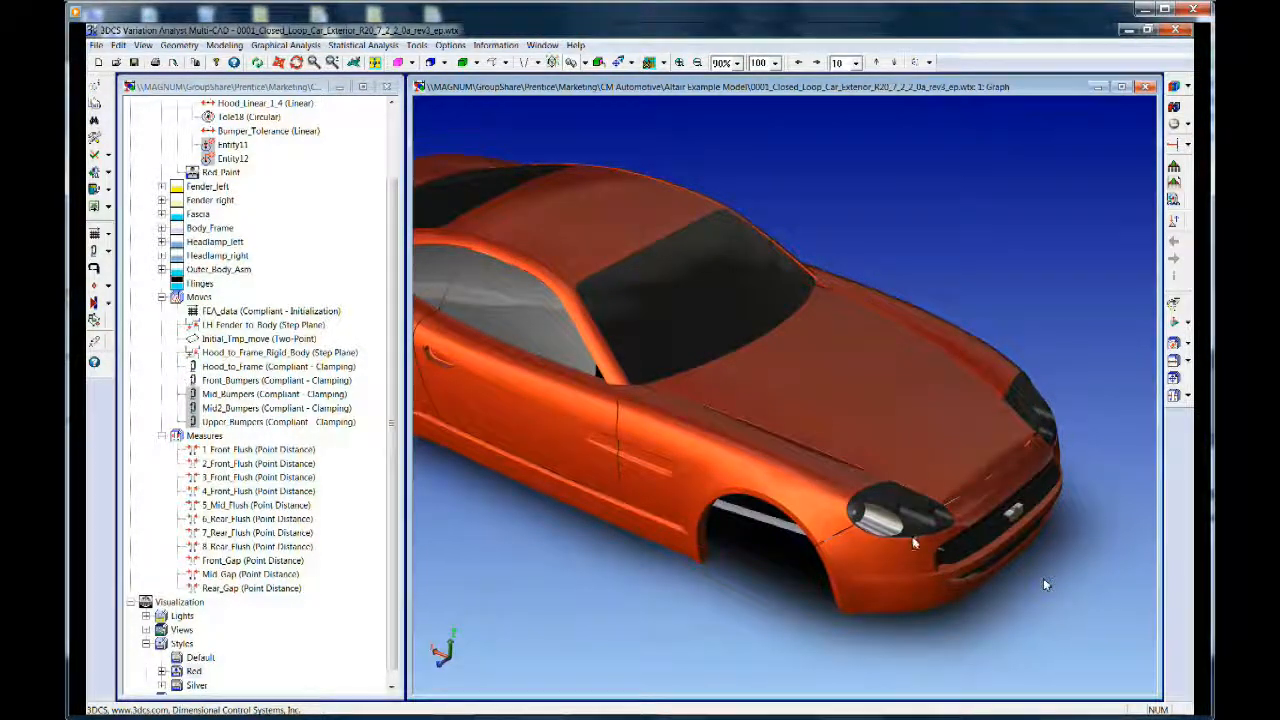